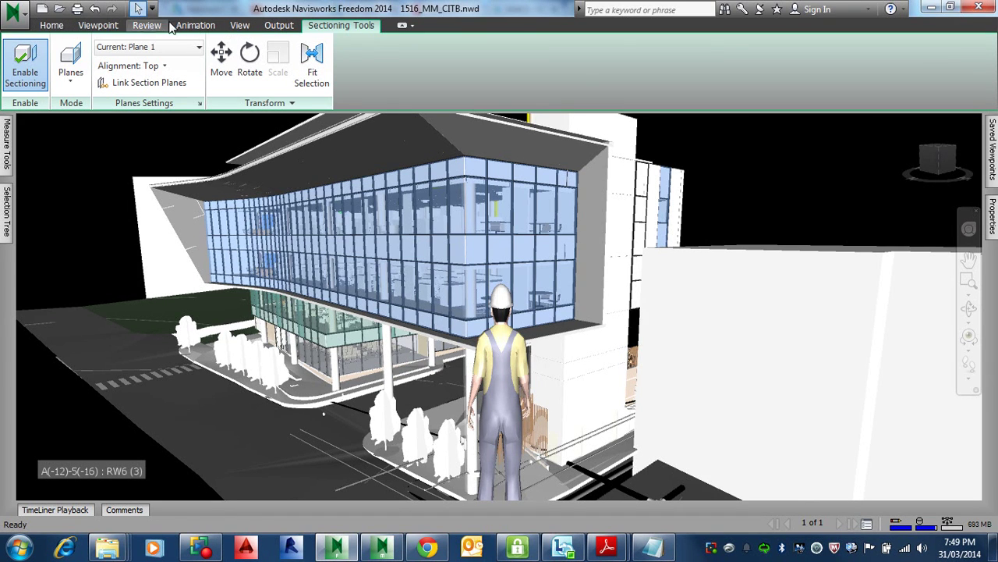
Turn off the Third Person avatar in the viewpoint's realism options
{"action": "left_click", "coordinate": [98, 26]}
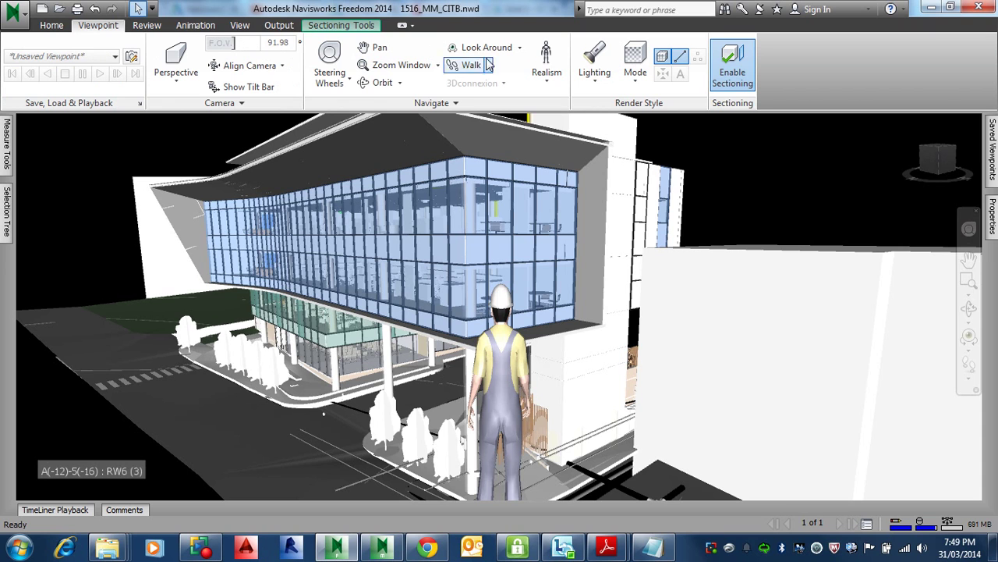
{"action": "left_click", "coordinate": [546, 68]}
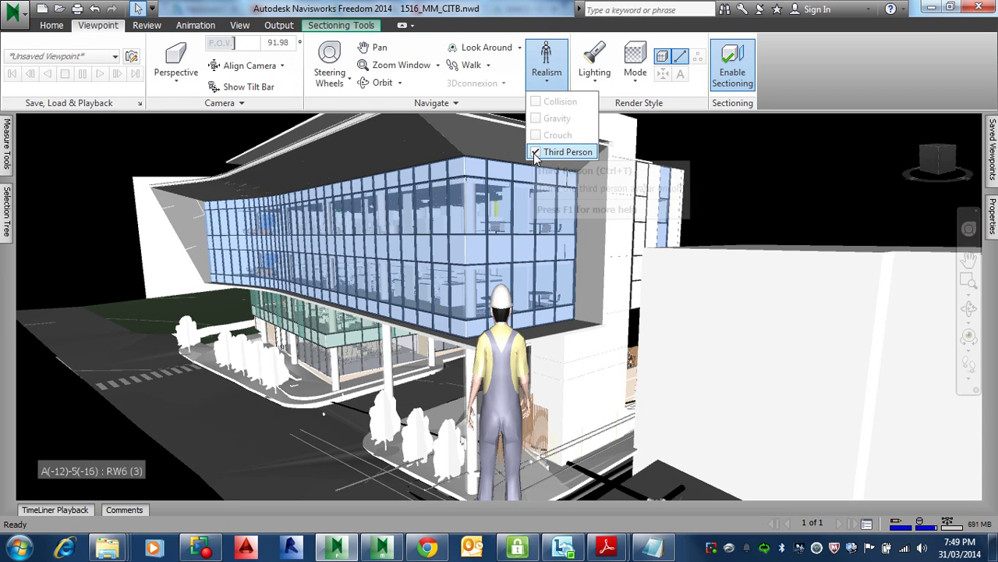
{"action": "left_click", "coordinate": [551, 152]}
Show the Move gizmo for the current section plane, Plane 1, with the whole building in view
{"action": "left_click", "coordinate": [327, 25]}
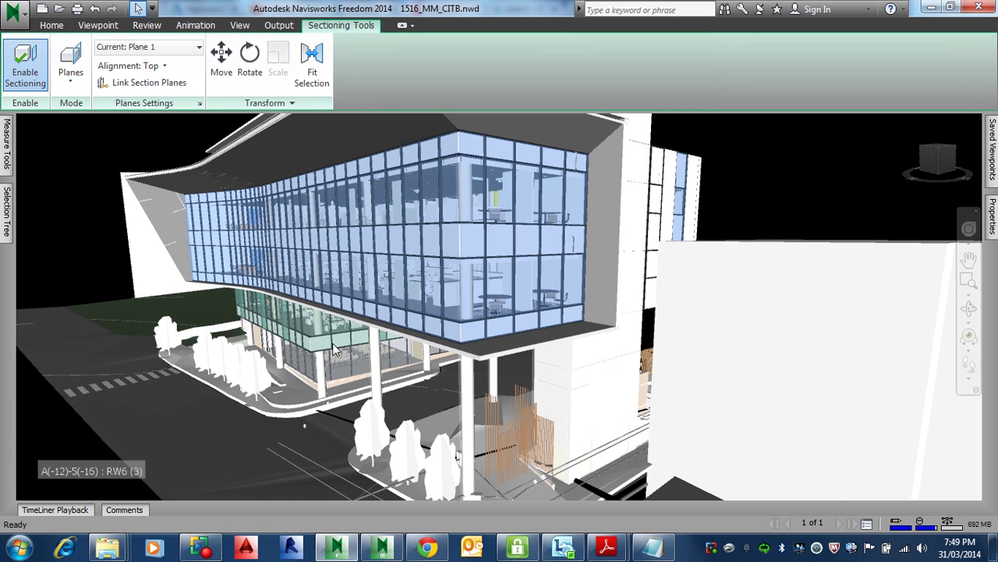
{"action": "scroll", "coordinate": [401, 313], "scroll_direction": "down", "scroll_amount": 2}
{"action": "scroll", "coordinate": [361, 299], "scroll_direction": "down", "scroll_amount": 2}
{"action": "scroll", "coordinate": [361, 298], "scroll_direction": "down", "scroll_amount": 5}
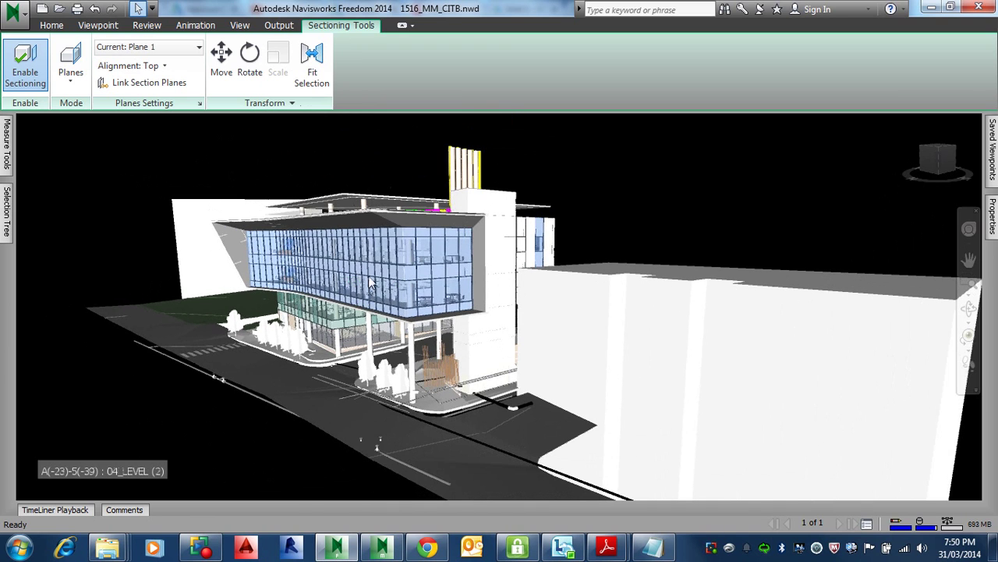
{"action": "scroll", "coordinate": [382, 275], "scroll_direction": "down", "scroll_amount": 2}
{"action": "scroll", "coordinate": [383, 276], "scroll_direction": "down", "scroll_amount": 3}
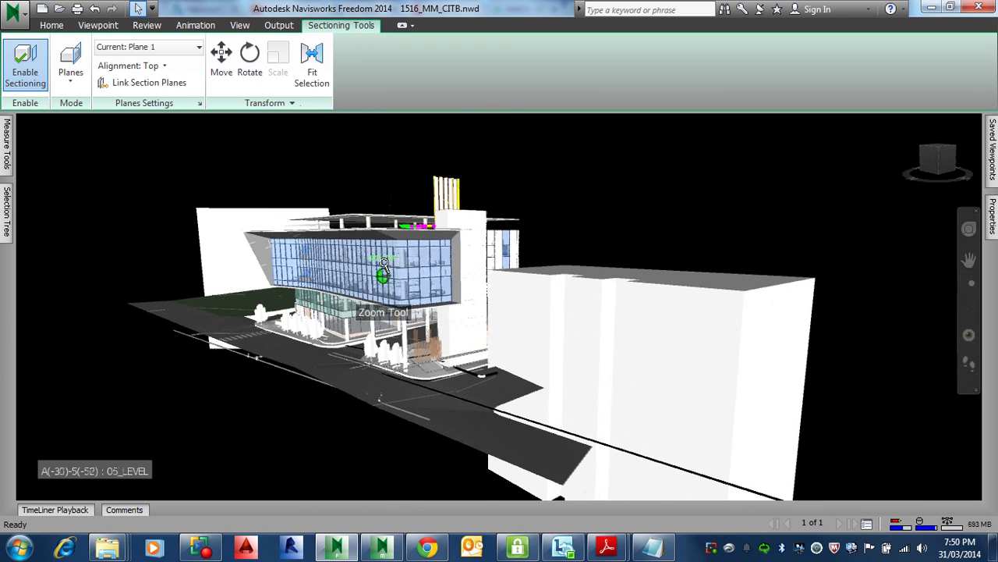
{"action": "left_click", "coordinate": [358, 297]}
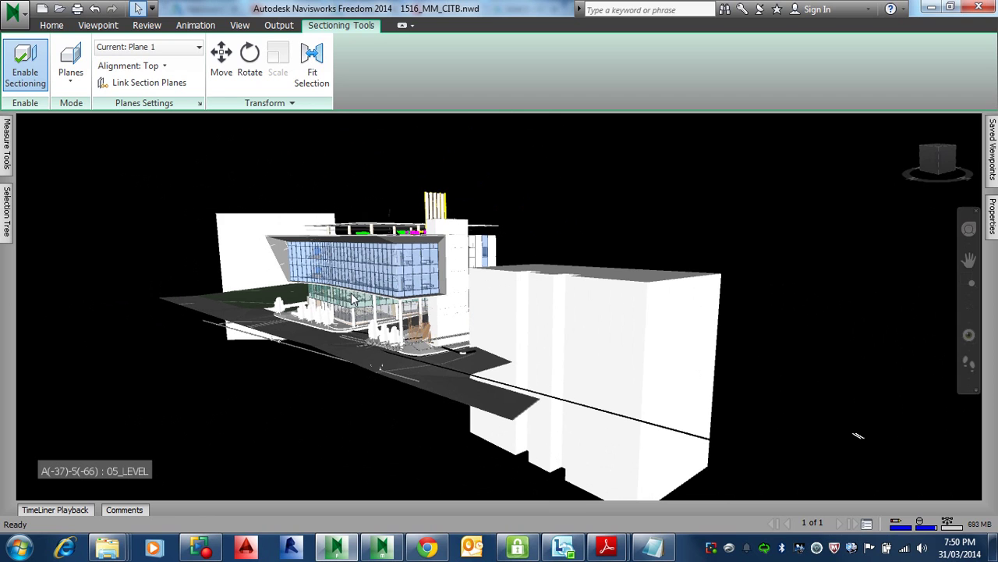
{"action": "left_click", "coordinate": [221, 68]}
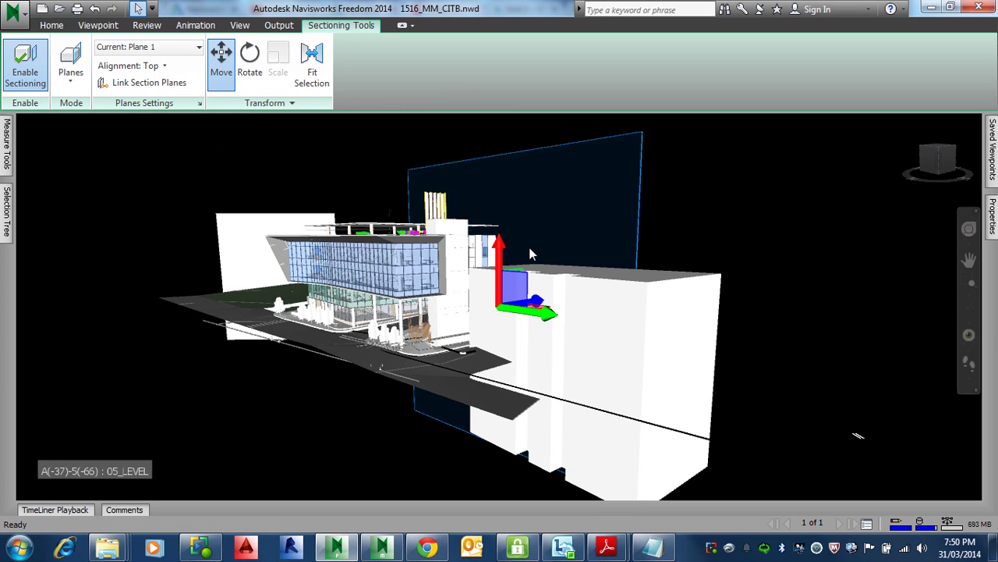
Enable Plane 2 as an additional section plane, keeping Plane 1 as the current plane
{"action": "mouse_move", "coordinate": [529, 253]}
{"action": "middle_mouse_down", "text": "shift"}
{"action": "mouse_move", "coordinate": [437, 290]}
{"action": "mouse_move", "coordinate": [309, 291]}
{"action": "mouse_move", "coordinate": [230, 260]}
{"action": "mouse_move", "coordinate": [150, 253]}
{"action": "mouse_move", "coordinate": [179, 250]}
{"action": "mouse_move", "coordinate": [12, 251]}
{"action": "mouse_move", "coordinate": [887, 260]}
{"action": "mouse_move", "coordinate": [994, 287]}
{"action": "mouse_move", "coordinate": [993, 275]}
{"action": "middle_mouse_up", "text": "shift"}
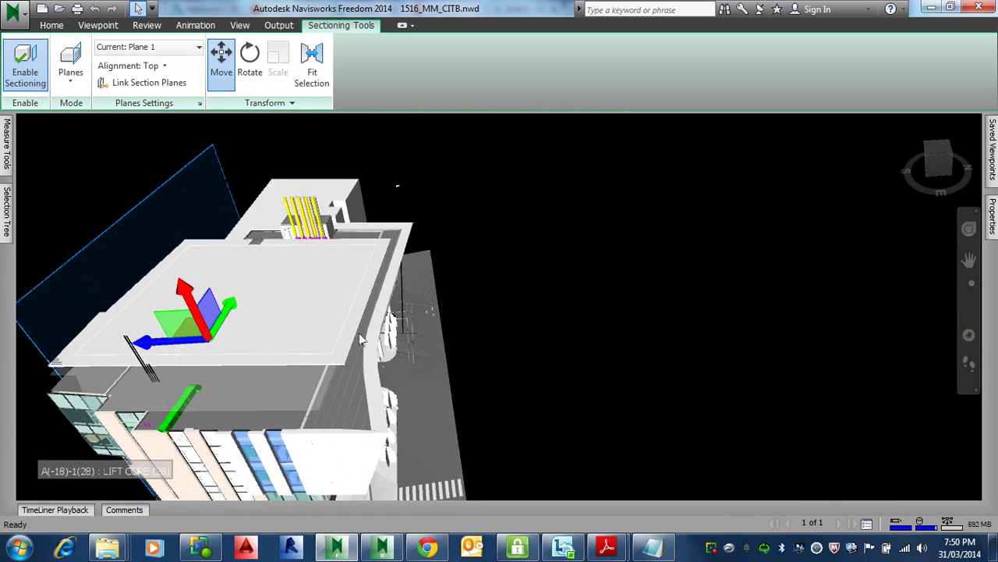
{"action": "middle_click_drag", "start_coordinate": [360, 340], "coordinate": [376, 254], "text": "shift"}
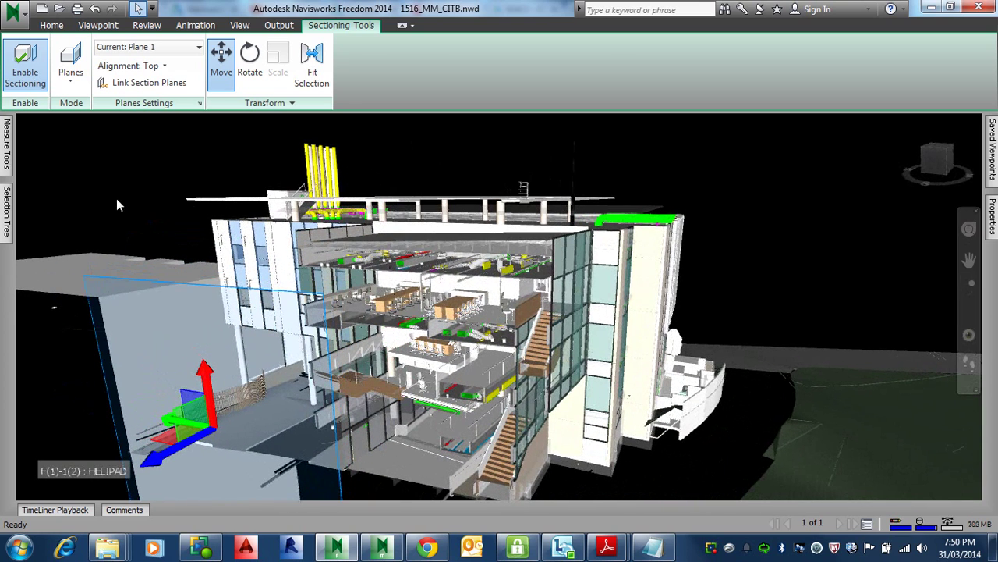
{"action": "left_click", "coordinate": [155, 49]}
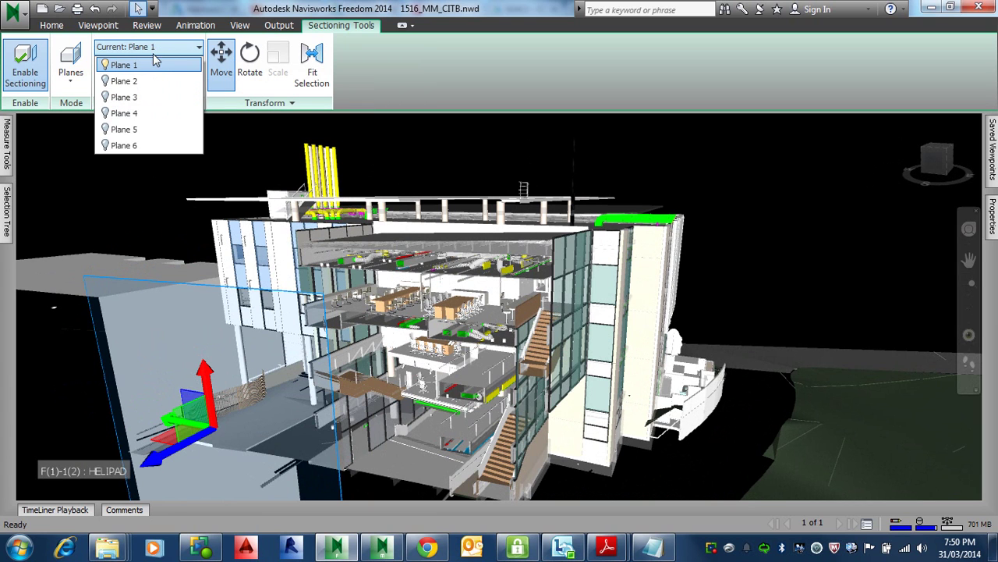
{"action": "left_click", "coordinate": [106, 82]}
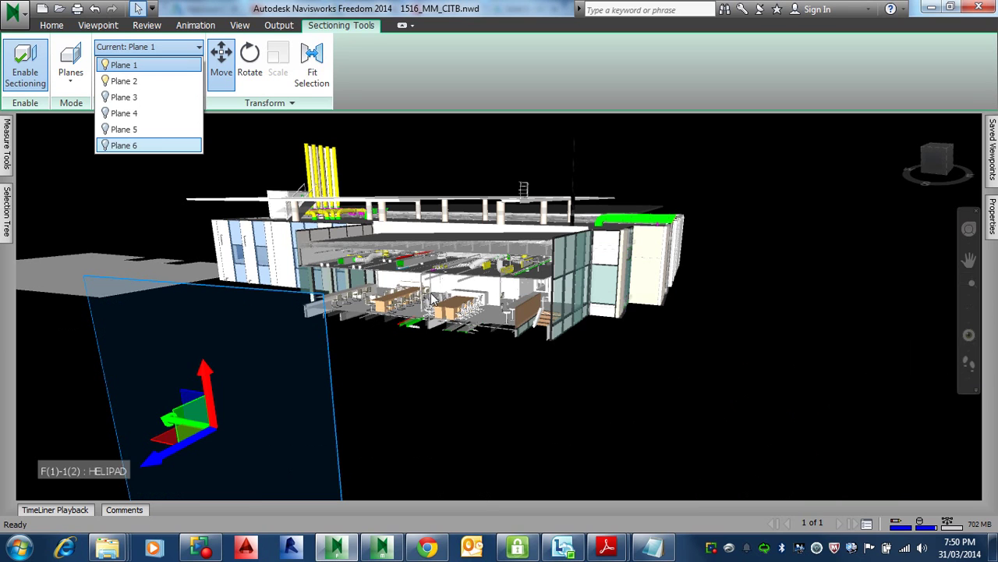
{"action": "left_click", "coordinate": [676, 361]}
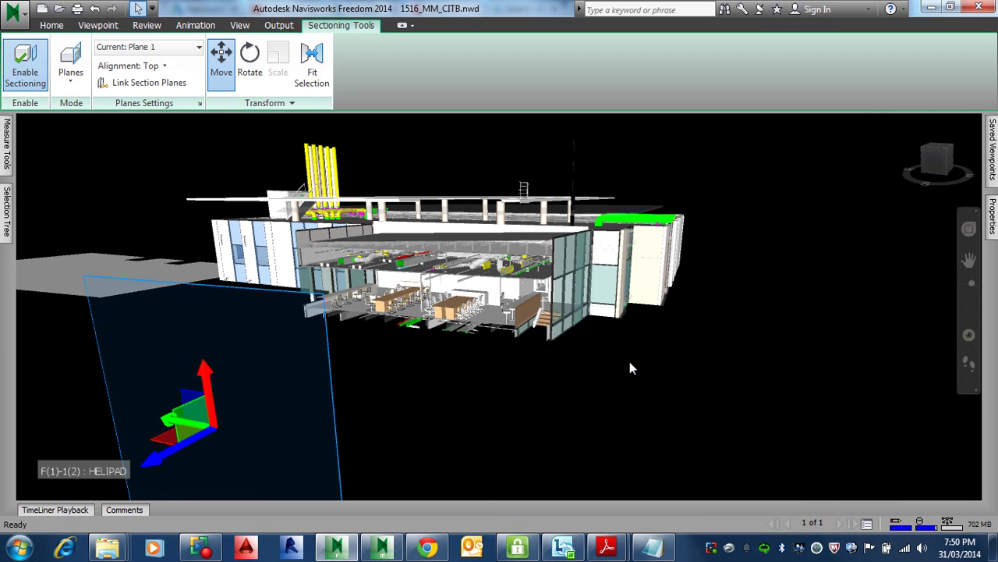
Inspect the furnished floor and ceiling services exposed by the cut, and move section Plane 1 deeper into the building
{"action": "middle_click_drag", "start_coordinate": [612, 354], "coordinate": [494, 349], "text": "shift"}
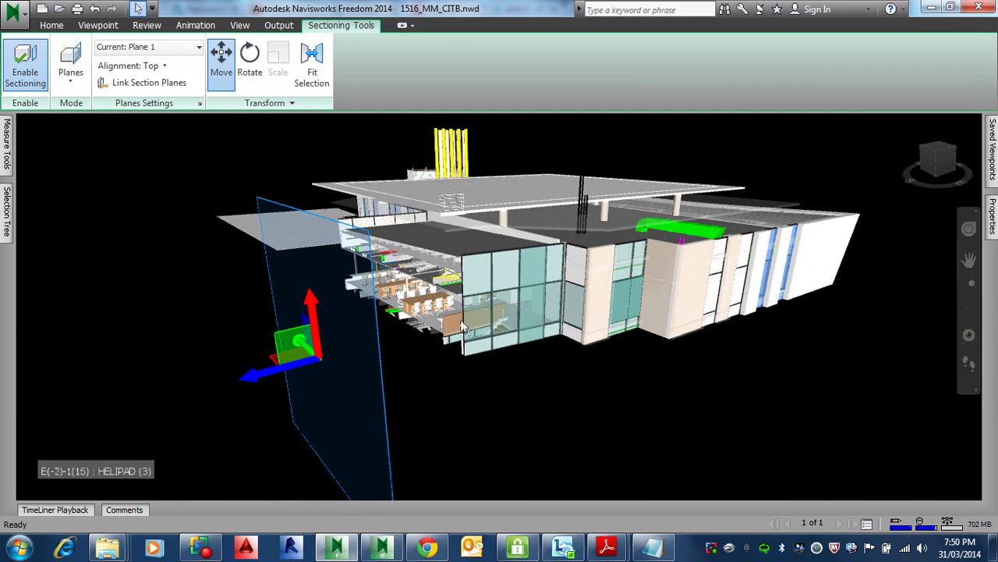
{"action": "scroll", "coordinate": [463, 343], "scroll_direction": "up", "scroll_amount": 3}
{"action": "middle_click_drag", "start_coordinate": [423, 344], "coordinate": [860, 352]}
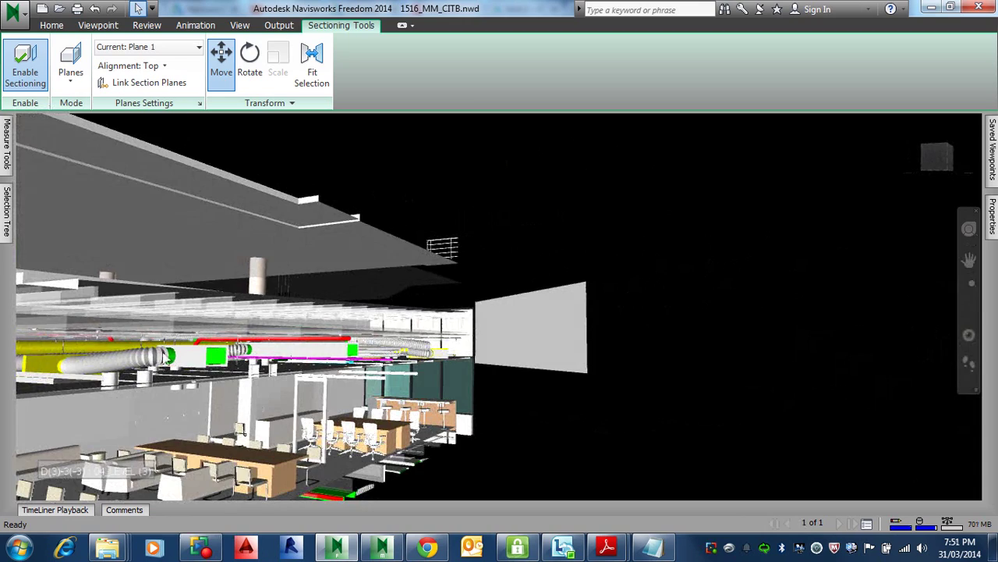
{"action": "scroll", "coordinate": [166, 358], "scroll_direction": "up", "scroll_amount": 5}
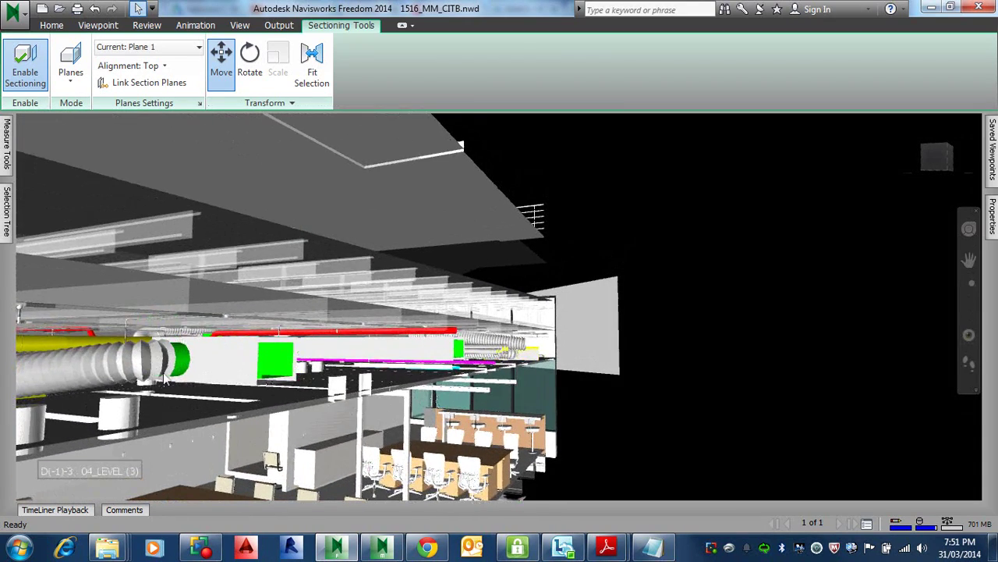
{"action": "middle_click_drag", "start_coordinate": [165, 378], "coordinate": [20, 390], "text": "shift"}
{"action": "middle_click_drag", "start_coordinate": [428, 419], "coordinate": [352, 337]}
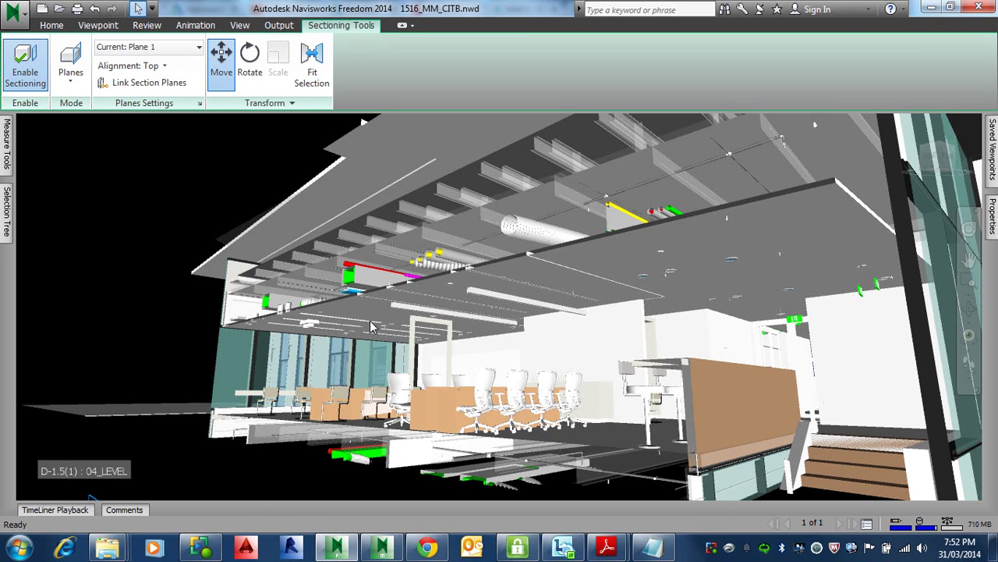
{"action": "mouse_move", "coordinate": [372, 345]}
{"action": "middle_mouse_down"}
{"action": "mouse_move", "coordinate": [380, 424]}
{"action": "mouse_move", "coordinate": [418, 397]}
{"action": "mouse_move", "coordinate": [412, 359]}
{"action": "mouse_move", "coordinate": [512, 348]}
{"action": "middle_mouse_up"}
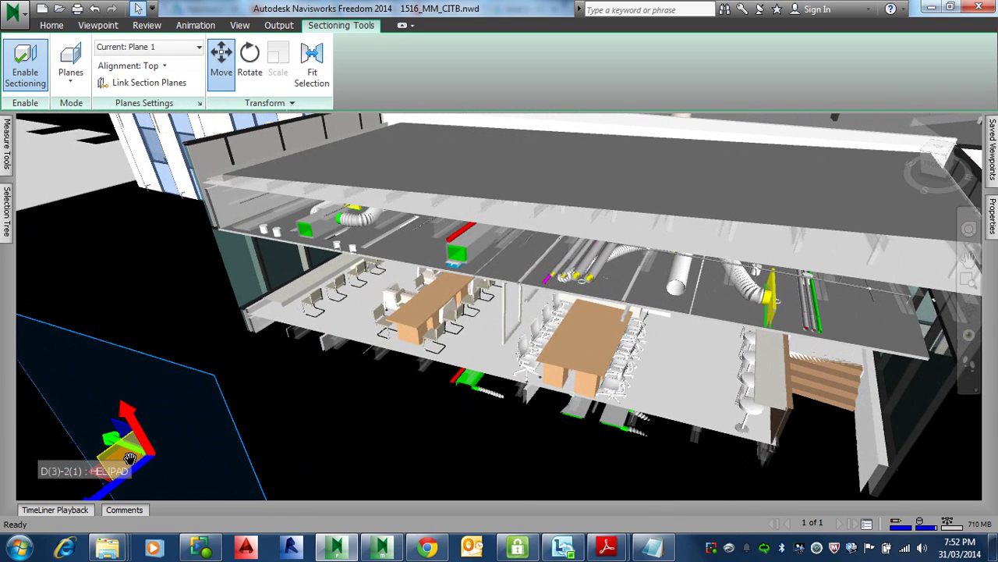
{"action": "left_click_drag", "start_coordinate": [129, 458], "coordinate": [169, 451]}
Review the list of section planes and switch the sectioning mode from Planes to Box
{"action": "scroll", "coordinate": [413, 390], "scroll_direction": "down", "scroll_amount": 5}
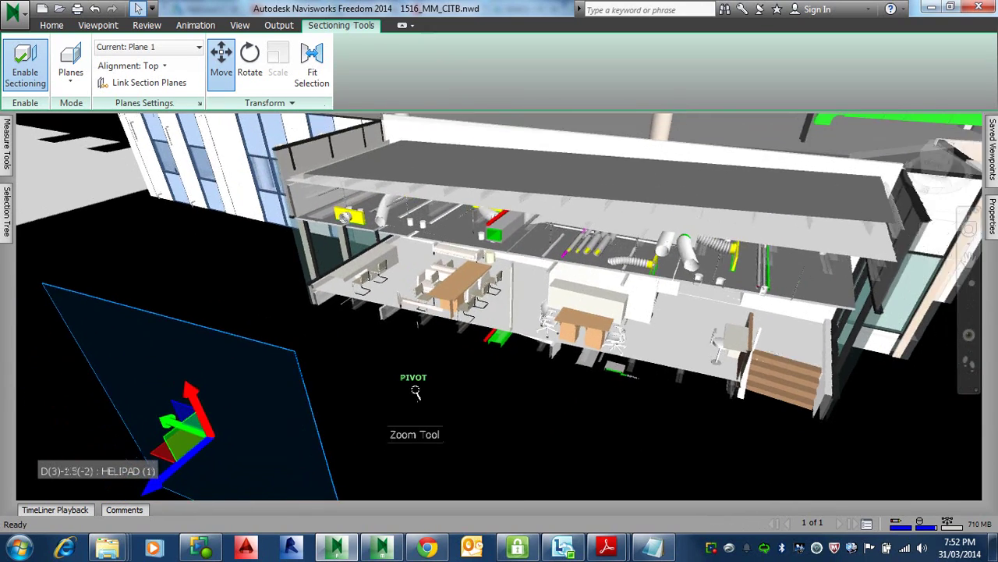
{"action": "scroll", "coordinate": [415, 392], "scroll_direction": "down", "scroll_amount": 6}
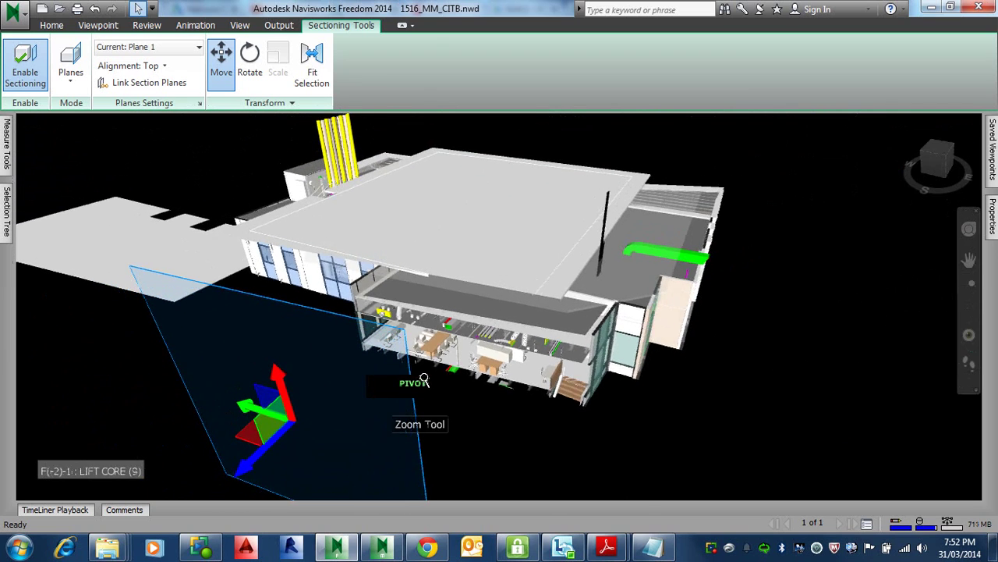
{"action": "middle_click_drag", "start_coordinate": [427, 376], "coordinate": [698, 351], "text": "shift"}
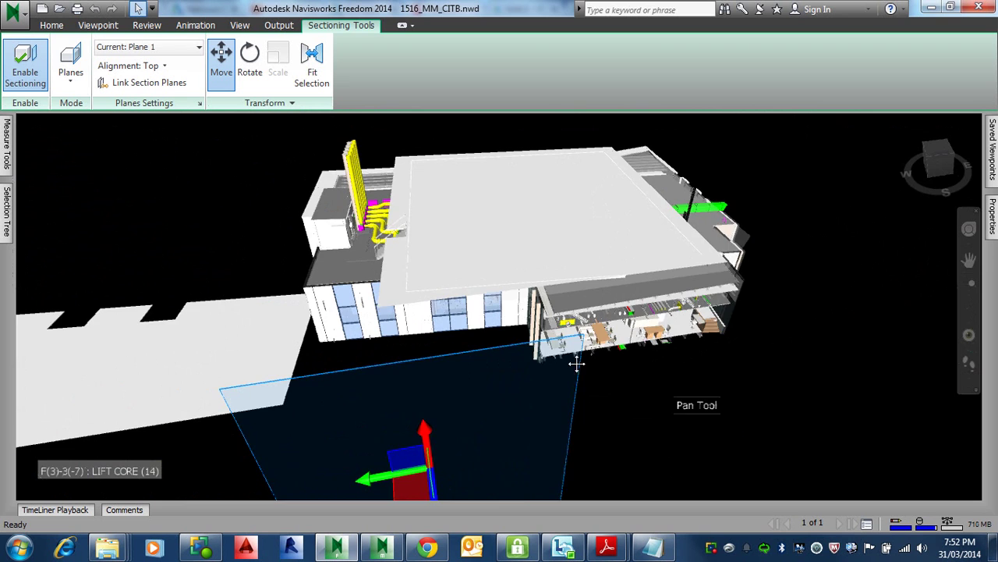
{"action": "middle_click_drag", "start_coordinate": [575, 361], "coordinate": [315, 399]}
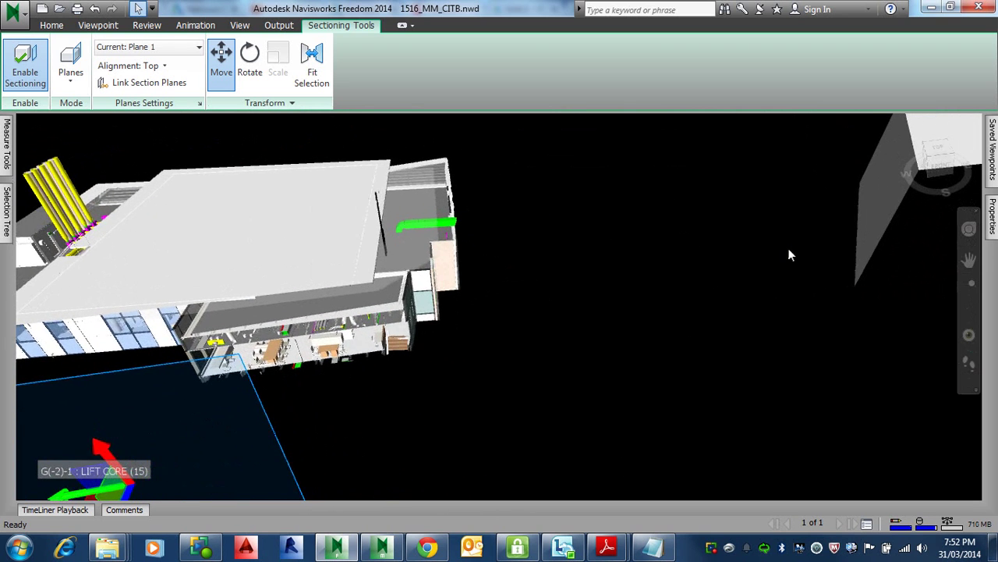
{"action": "scroll", "coordinate": [775, 256], "scroll_direction": "down", "scroll_amount": 3}
{"action": "scroll", "coordinate": [775, 256], "scroll_direction": "down", "scroll_amount": 3}
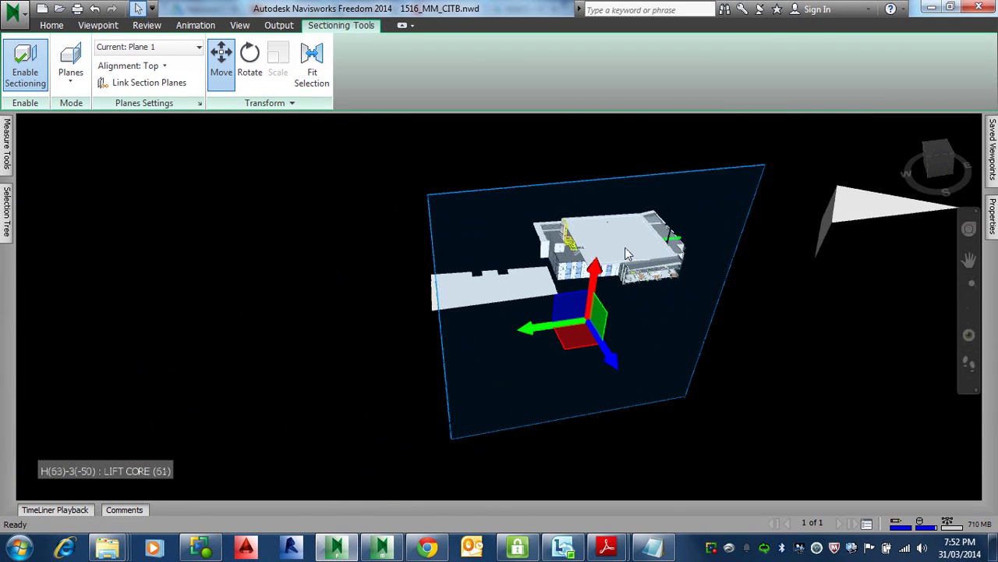
{"action": "scroll", "coordinate": [626, 248], "scroll_direction": "up", "scroll_amount": 1}
{"action": "scroll", "coordinate": [468, 199], "scroll_direction": "down", "scroll_amount": 1}
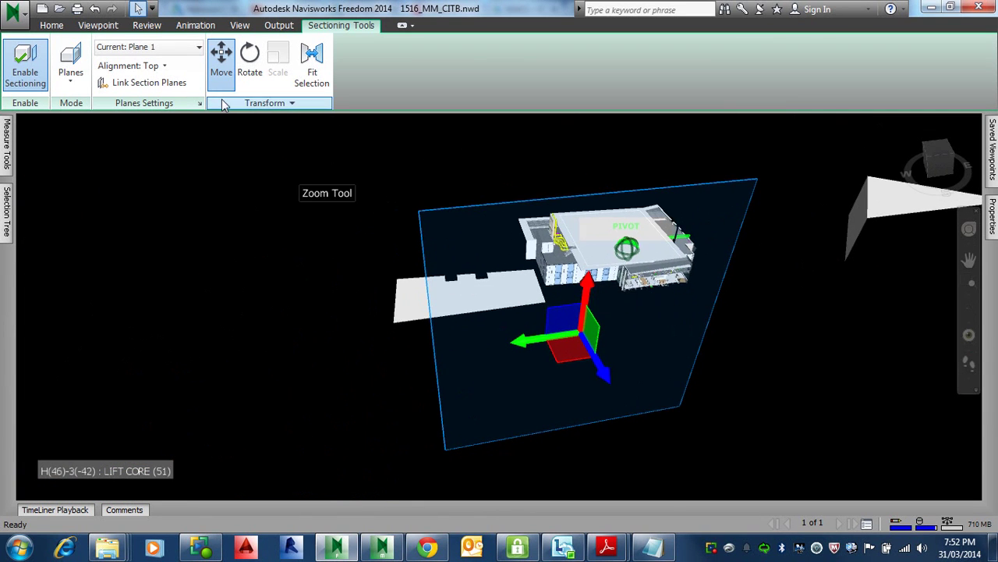
{"action": "left_click", "coordinate": [199, 48]}
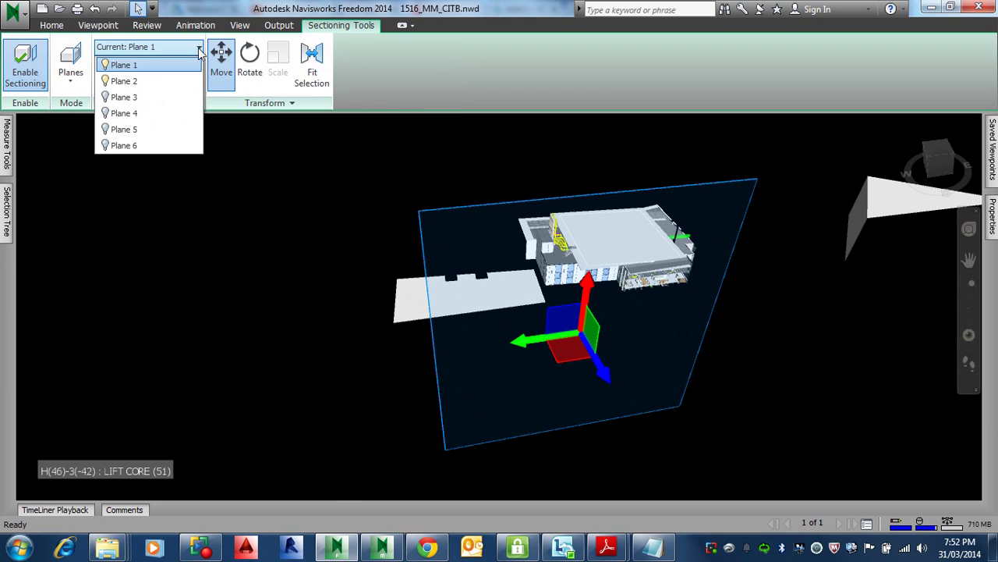
{"action": "left_click", "coordinate": [76, 91]}
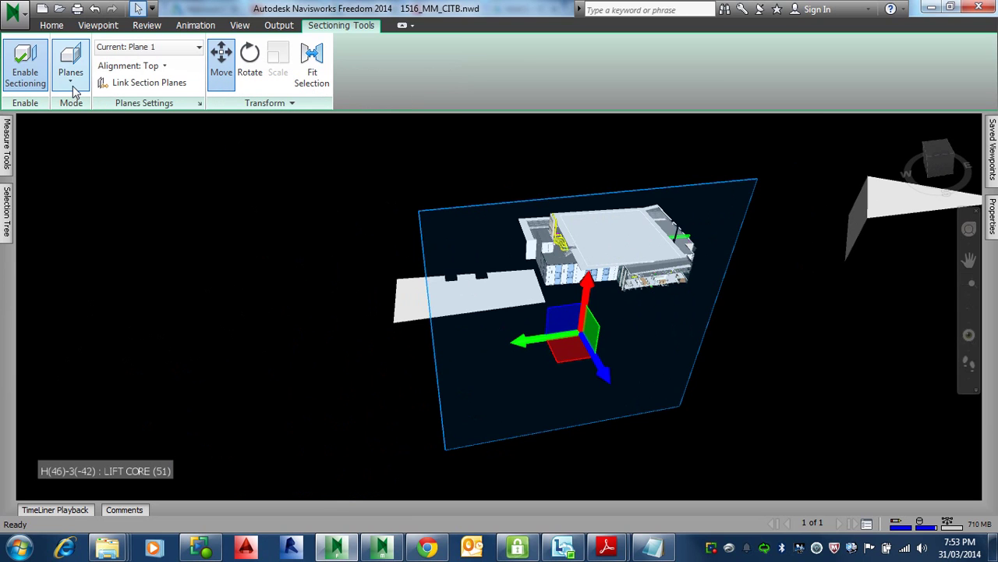
{"action": "left_click", "coordinate": [75, 90]}
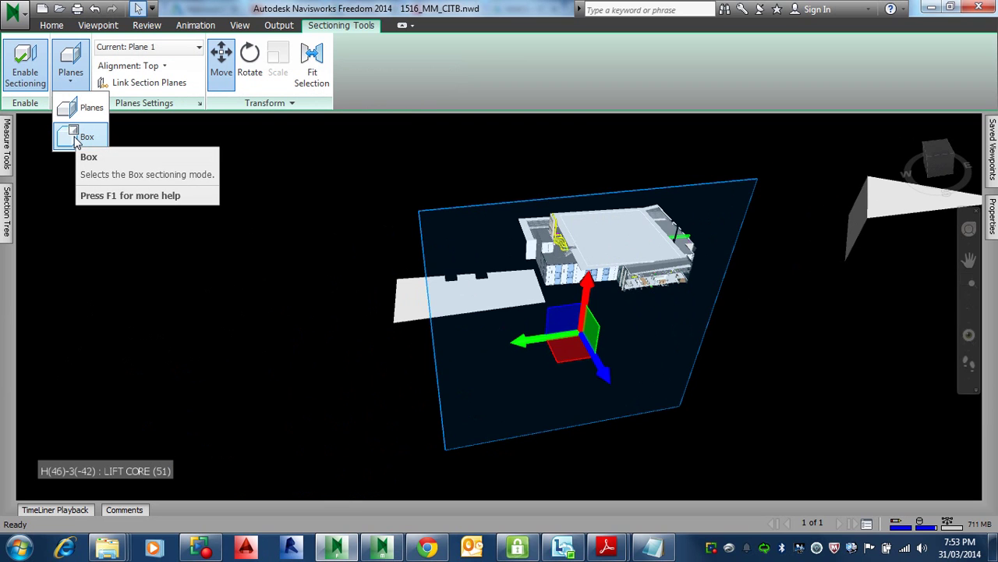
{"action": "left_click", "coordinate": [76, 137]}
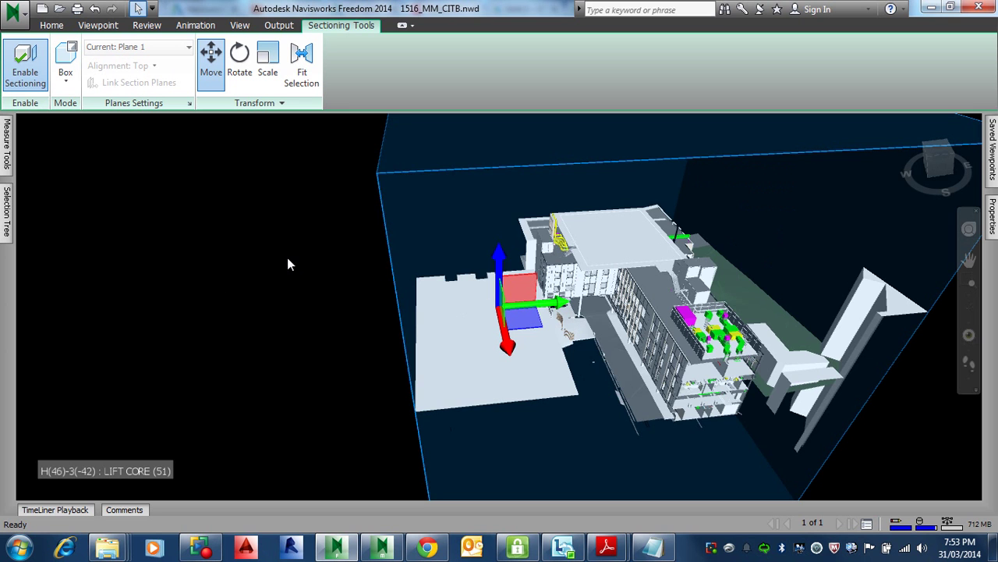
Move the section box along its red axis and within its red-blue plane to change where it cuts the building
{"action": "scroll", "coordinate": [287, 264], "scroll_direction": "down", "scroll_amount": 5}
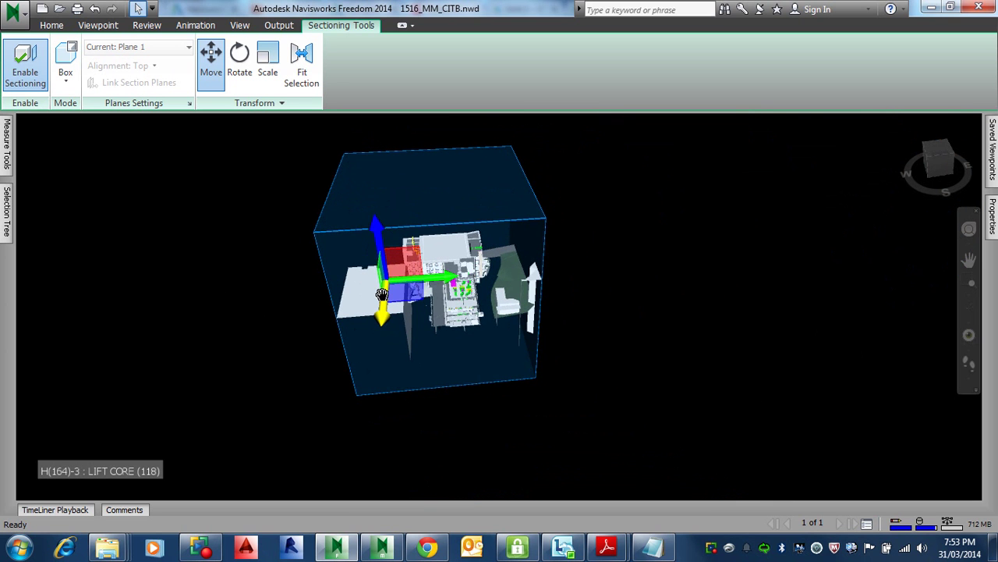
{"action": "middle_click_drag", "start_coordinate": [383, 295], "coordinate": [572, 361], "text": "shift"}
{"action": "scroll", "coordinate": [503, 349], "scroll_direction": "up", "scroll_amount": 4}
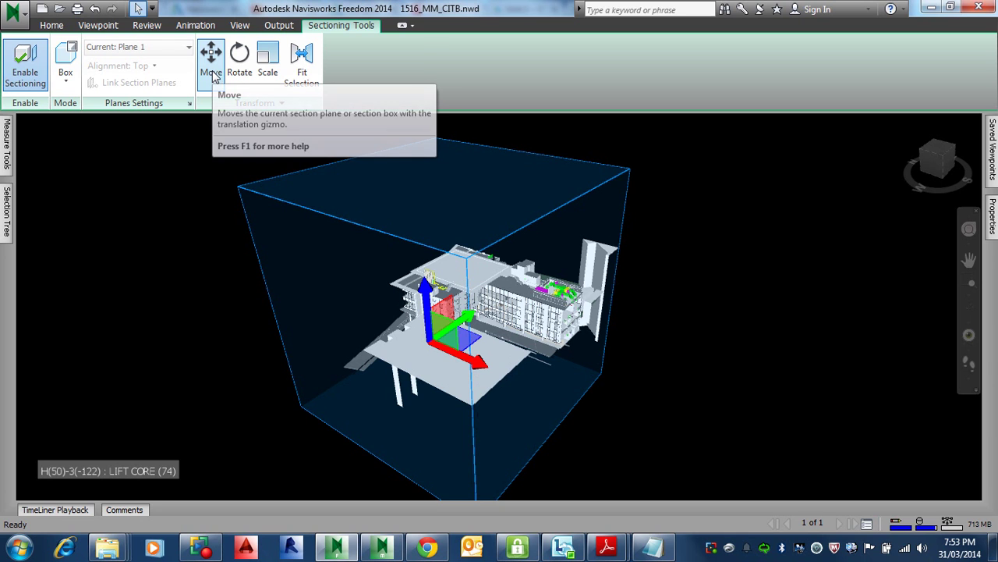
{"action": "left_click", "coordinate": [449, 260]}
{"action": "key", "text": "Escape"}
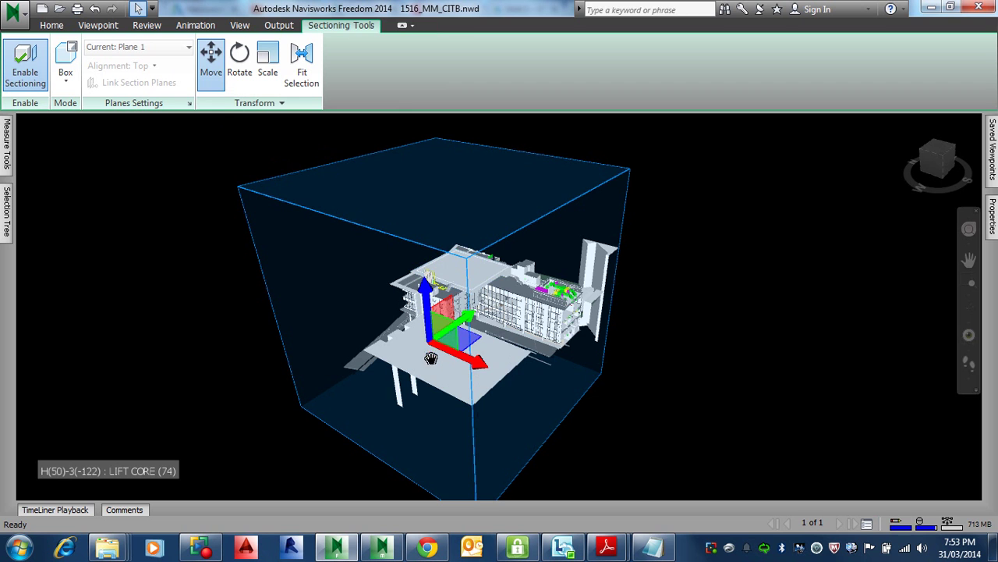
{"action": "left_click_drag", "start_coordinate": [441, 347], "coordinate": [338, 310]}
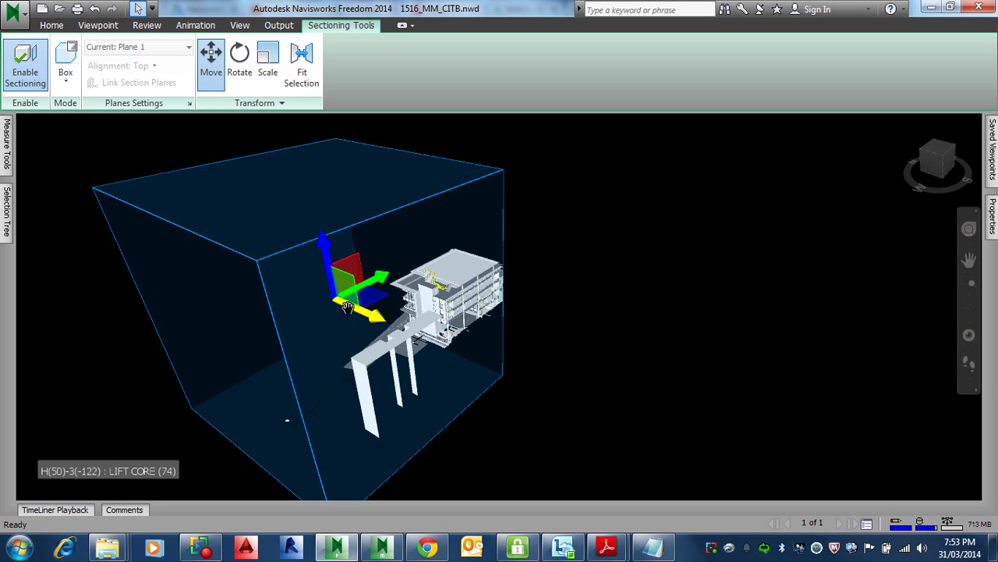
{"action": "left_click_drag", "start_coordinate": [378, 314], "coordinate": [411, 347]}
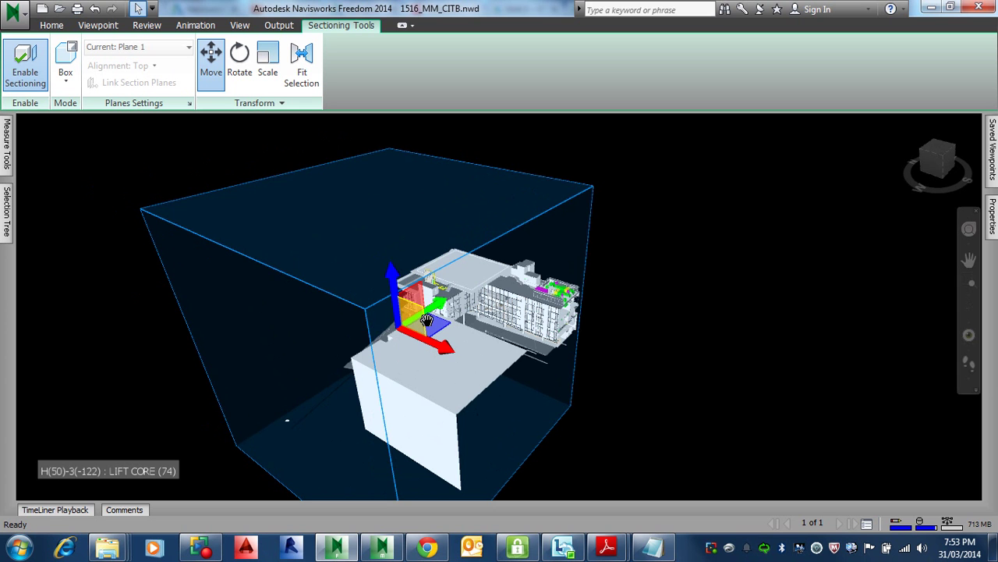
{"action": "left_click_drag", "start_coordinate": [426, 317], "coordinate": [531, 349]}
Rotate the section box about its green axis so that it cuts the model at a tilt
{"action": "middle_click_drag", "start_coordinate": [537, 353], "coordinate": [117, 387], "text": "shift"}
{"action": "middle_click_drag", "start_coordinate": [628, 345], "coordinate": [3, 279], "text": "shift"}
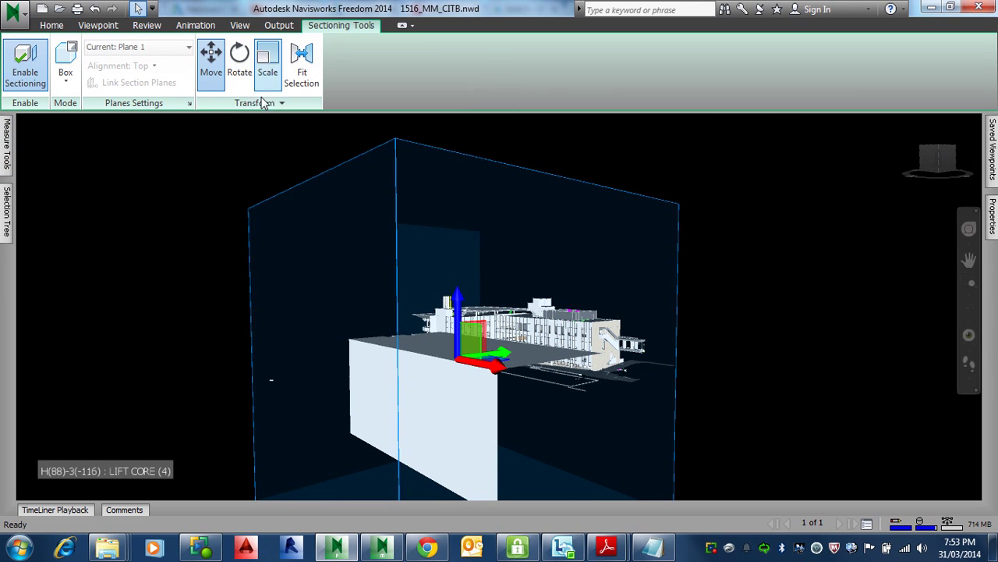
{"action": "scroll", "coordinate": [409, 248], "scroll_direction": "down", "scroll_amount": 1}
{"action": "scroll", "coordinate": [408, 248], "scroll_direction": "down", "scroll_amount": 1}
{"action": "left_click", "coordinate": [240, 62]}
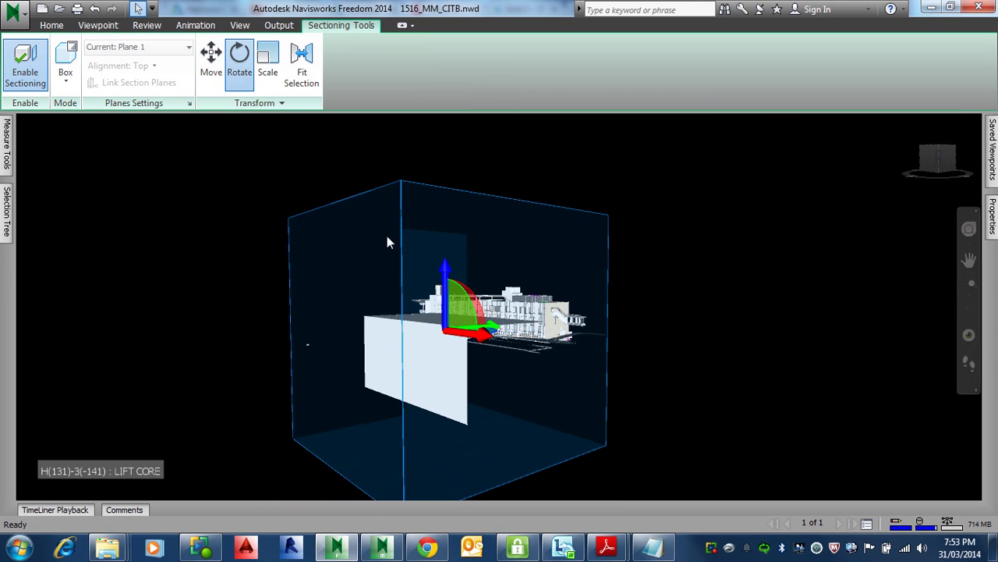
{"action": "left_click_drag", "start_coordinate": [441, 331], "coordinate": [459, 292]}
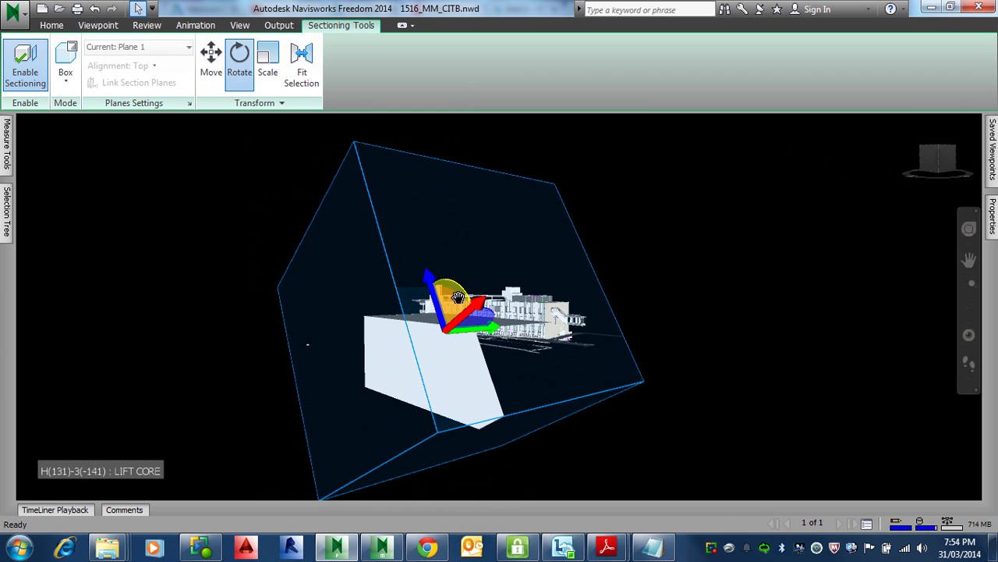
Move the tilted section box along its red axis so that it slices through the end of the building
{"action": "left_click", "coordinate": [211, 56]}
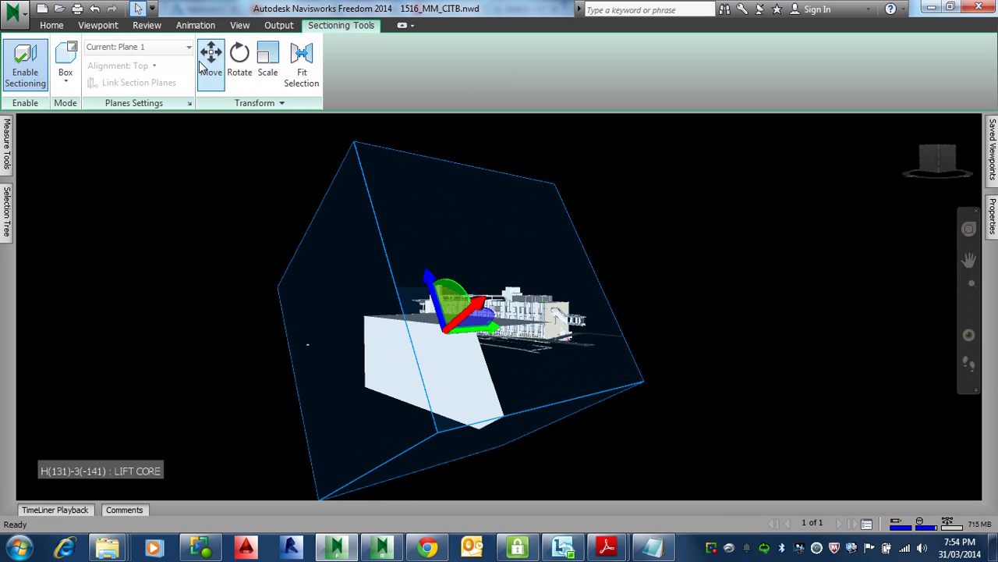
{"action": "left_click_drag", "start_coordinate": [466, 316], "coordinate": [418, 349]}
{"action": "scroll", "coordinate": [449, 335], "scroll_direction": "up", "scroll_amount": 8}
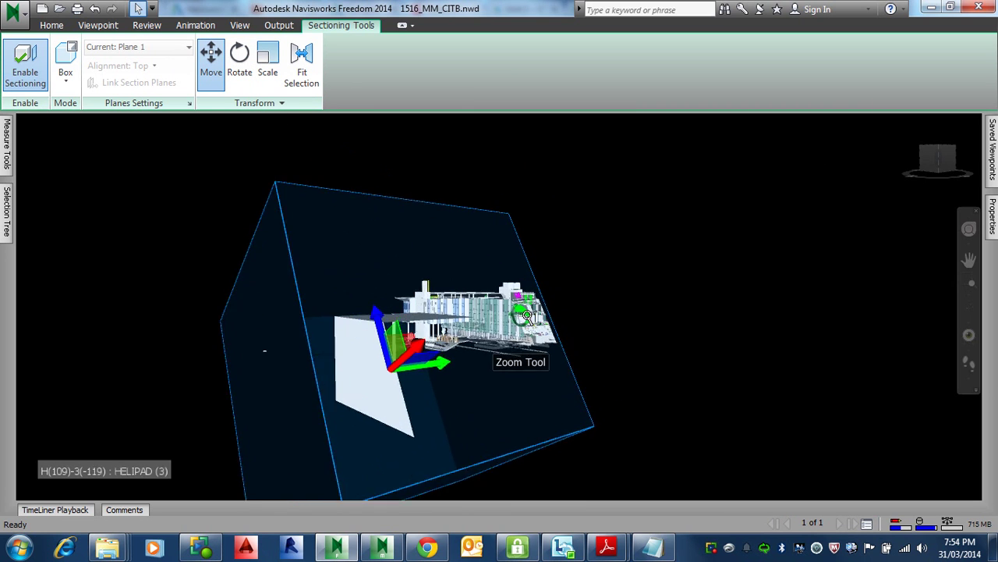
{"action": "scroll", "coordinate": [484, 328], "scroll_direction": "up", "scroll_amount": 5}
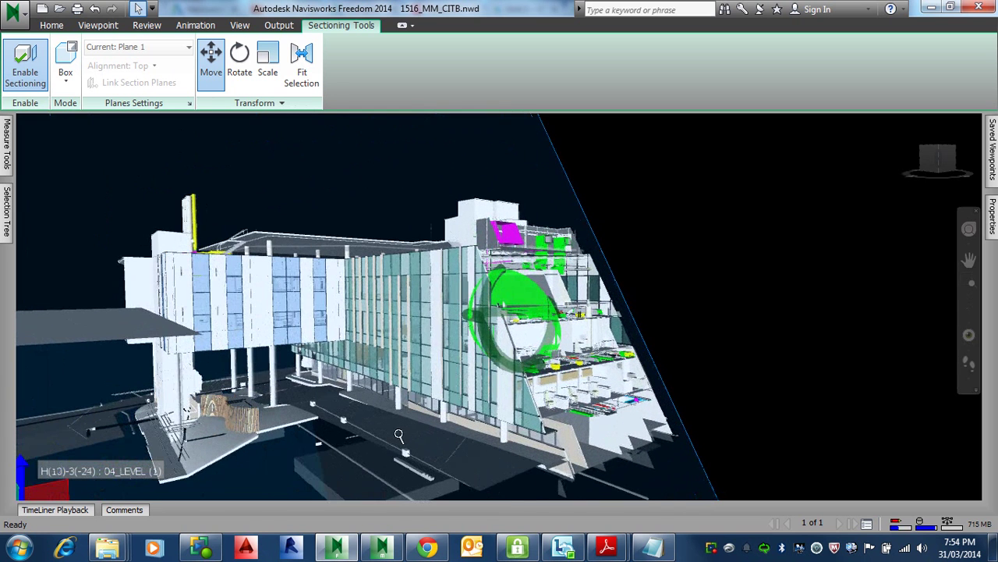
Examine the slanted cut through the building, including the exposed rooms, floor layers and ceiling services
{"action": "left_click", "coordinate": [243, 442]}
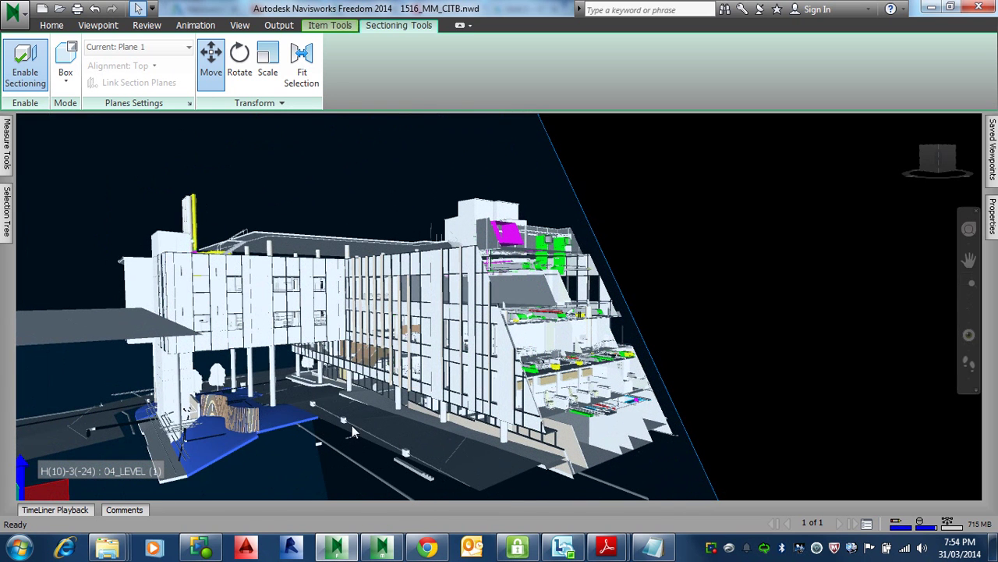
{"action": "left_click", "coordinate": [351, 431]}
{"action": "scroll", "coordinate": [546, 378], "scroll_direction": "up", "scroll_amount": 5}
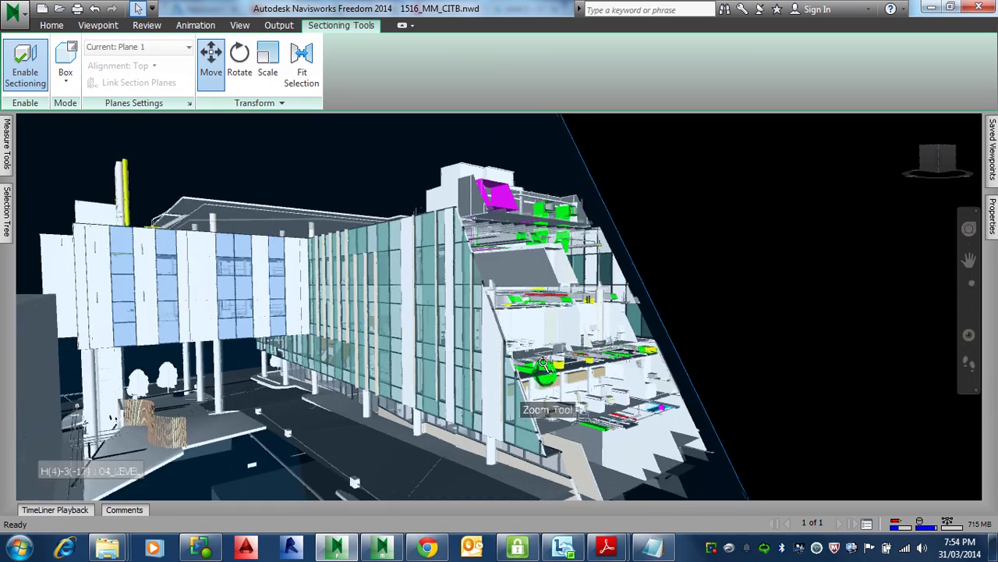
{"action": "scroll", "coordinate": [551, 497], "scroll_direction": "up", "scroll_amount": 2}
{"action": "scroll", "coordinate": [551, 497], "scroll_direction": "up", "scroll_amount": 3}
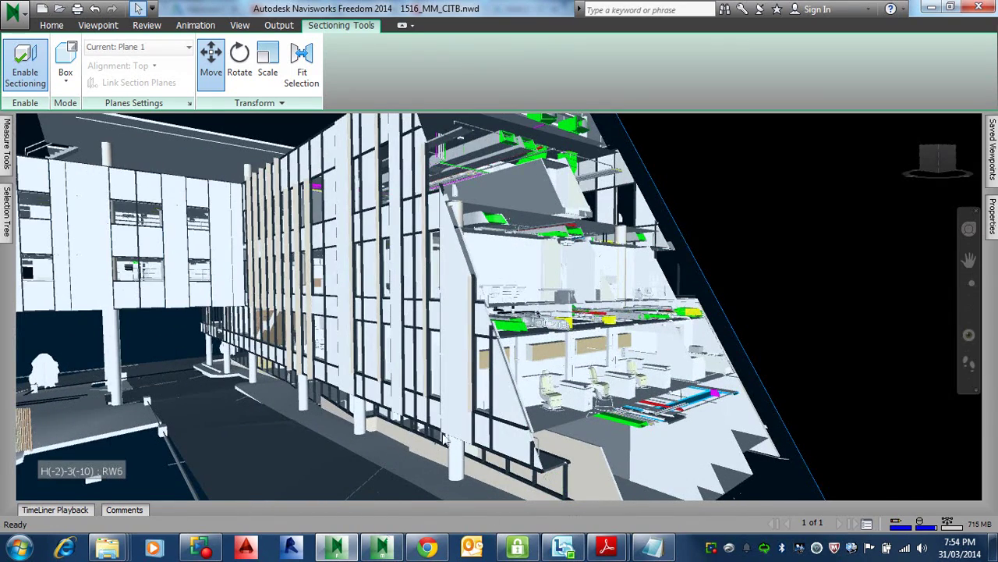
{"action": "scroll", "coordinate": [443, 432], "scroll_direction": "down", "scroll_amount": 3}
{"action": "middle_click_drag", "start_coordinate": [444, 432], "coordinate": [653, 490], "text": "shift"}
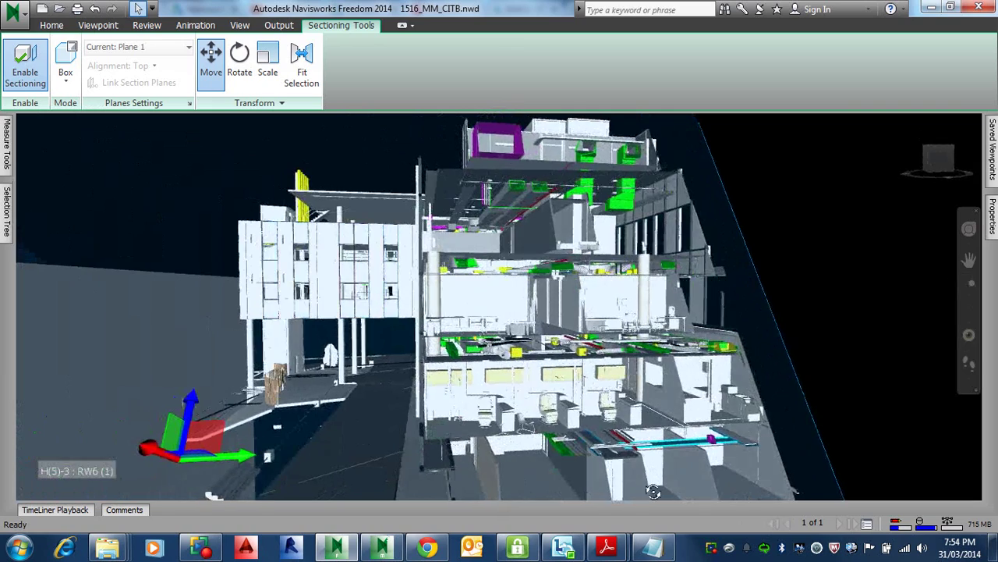
{"action": "middle_click_drag", "start_coordinate": [585, 451], "coordinate": [464, 472]}
{"action": "scroll", "coordinate": [468, 458], "scroll_direction": "up", "scroll_amount": 3}
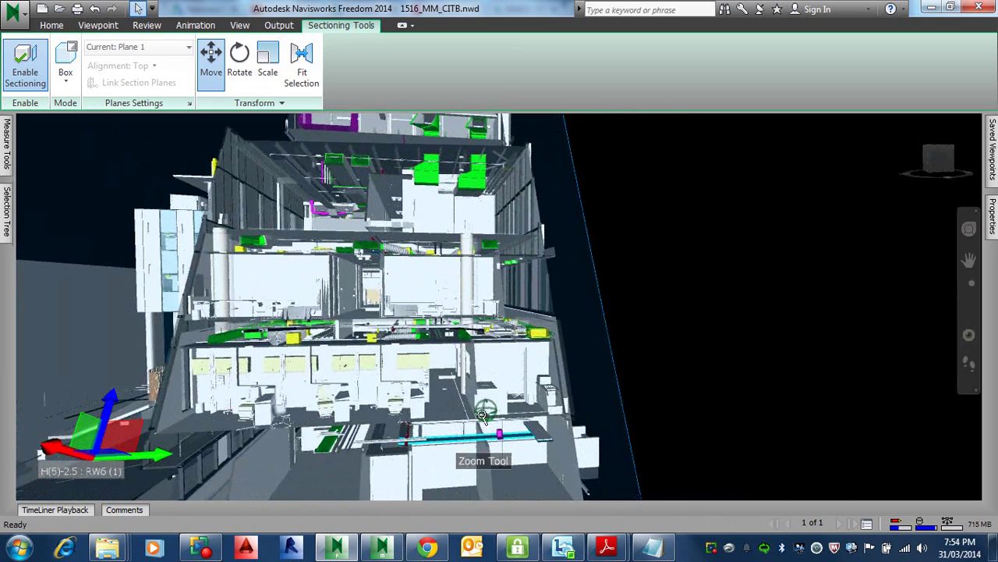
{"action": "scroll", "coordinate": [234, 176], "scroll_direction": "down", "scroll_amount": 10}
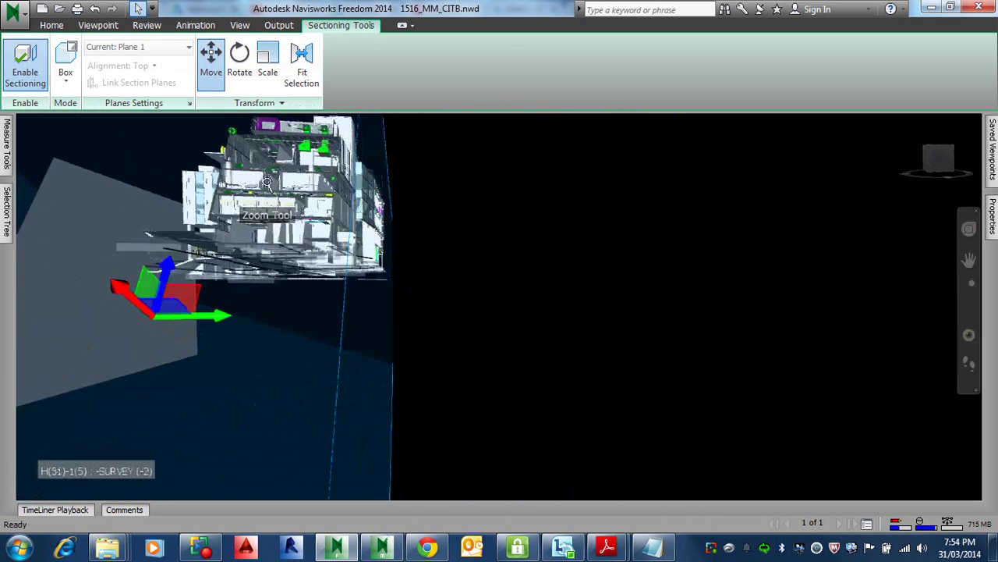
Move the section box within its red-blue plane so that it takes in more of the building
{"action": "middle_click_drag", "start_coordinate": [264, 228], "coordinate": [487, 323]}
{"action": "scroll", "coordinate": [437, 323], "scroll_direction": "down", "scroll_amount": 2}
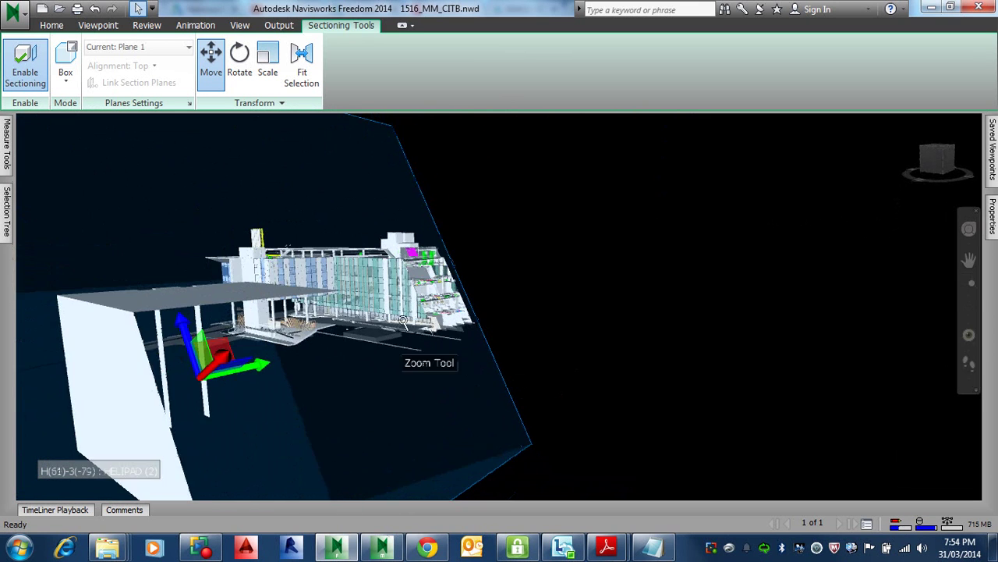
{"action": "scroll", "coordinate": [393, 328], "scroll_direction": "down", "scroll_amount": 2}
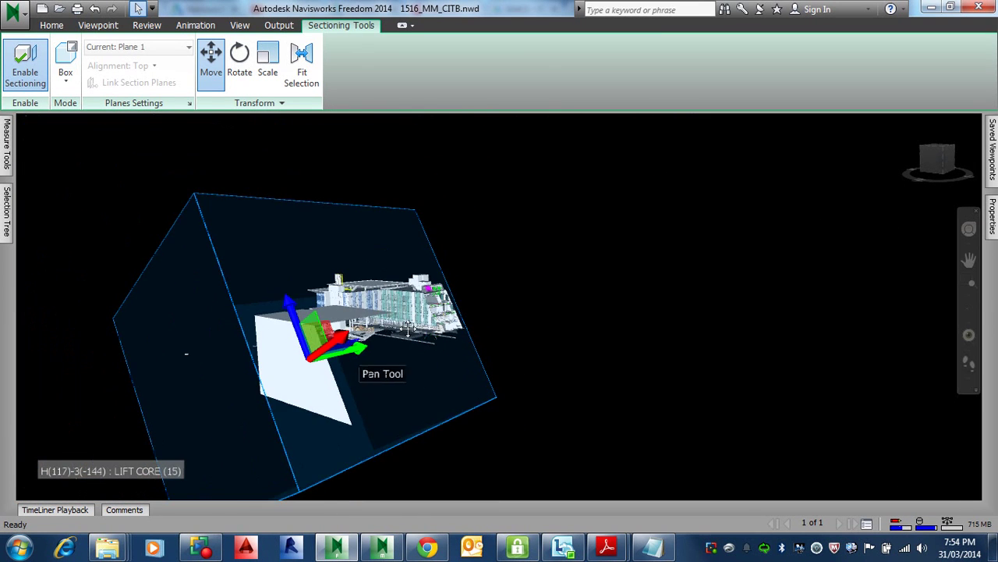
{"action": "middle_click_drag", "start_coordinate": [408, 327], "coordinate": [425, 327]}
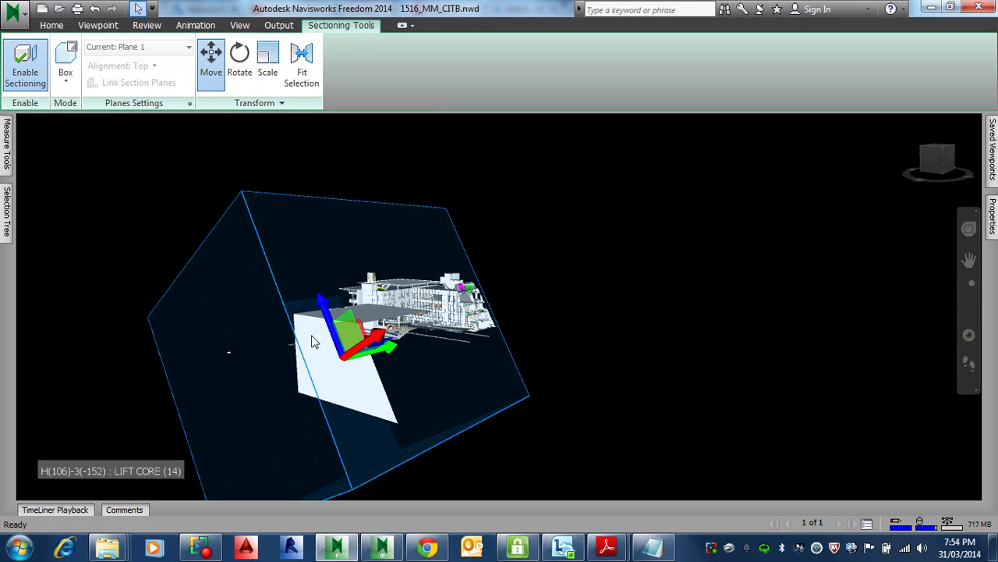
{"action": "middle_click_drag", "start_coordinate": [352, 341], "coordinate": [414, 300], "text": "shift"}
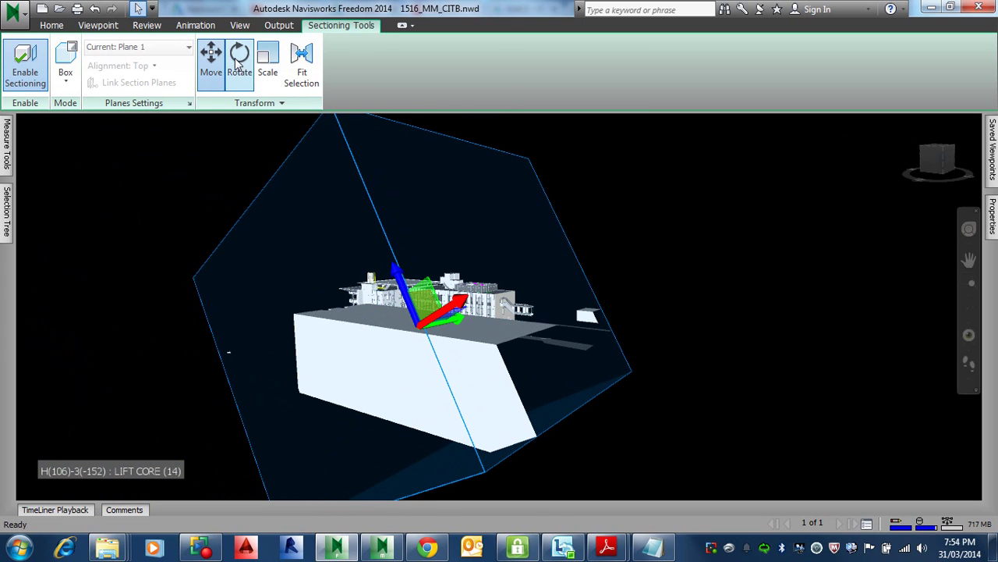
Shrink the section box by scaling it within its red-blue and blue-green planes
{"action": "left_click", "coordinate": [266, 61]}
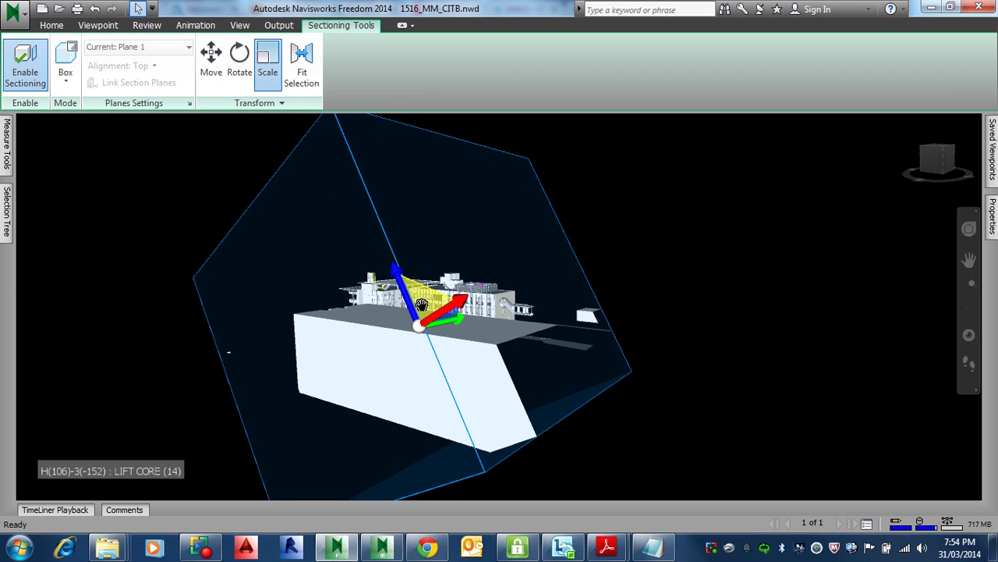
{"action": "left_click_drag", "start_coordinate": [438, 301], "coordinate": [351, 318]}
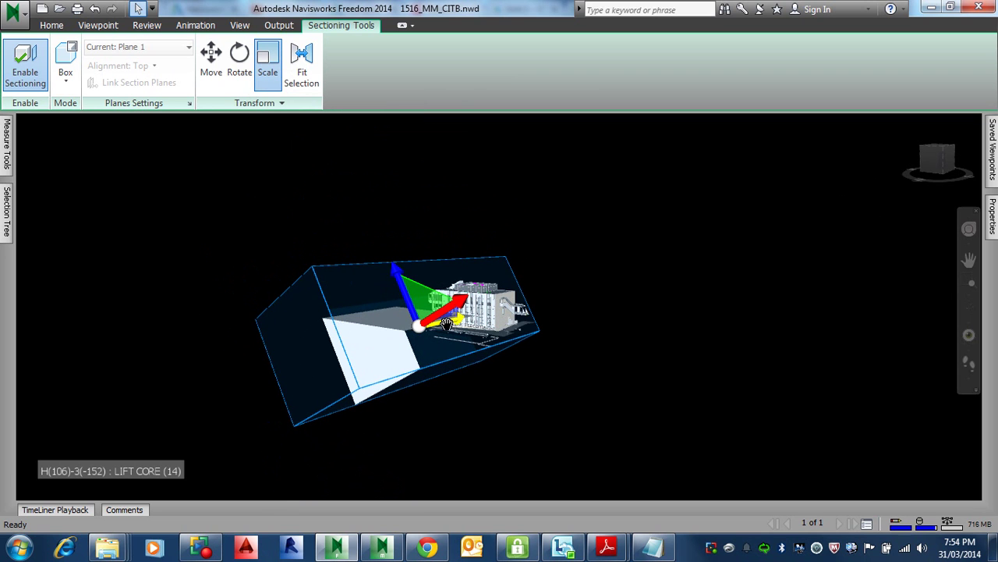
{"action": "scroll", "coordinate": [461, 306], "scroll_direction": "down", "scroll_amount": 5}
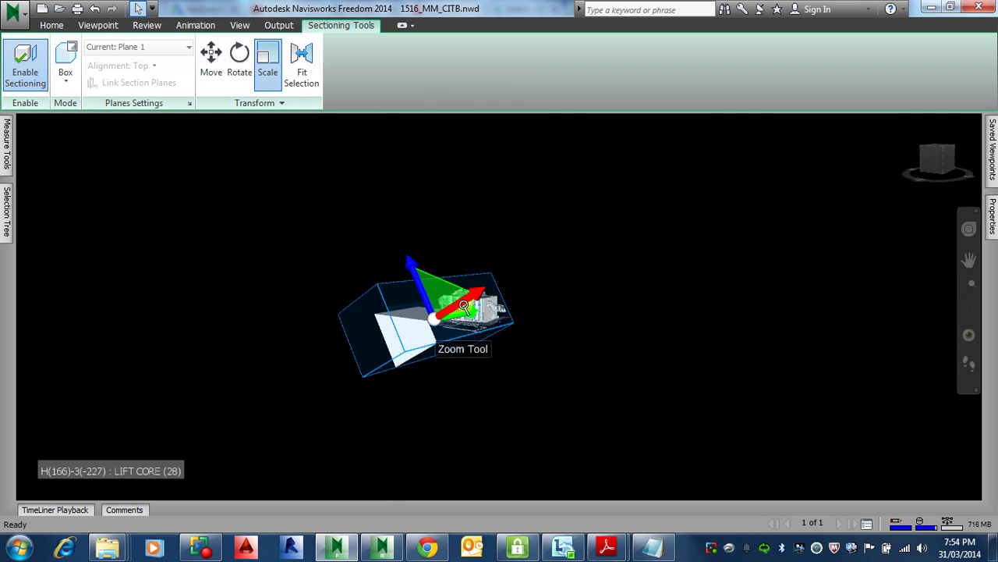
{"action": "middle_click_drag", "start_coordinate": [453, 292], "coordinate": [217, 375], "text": "shift"}
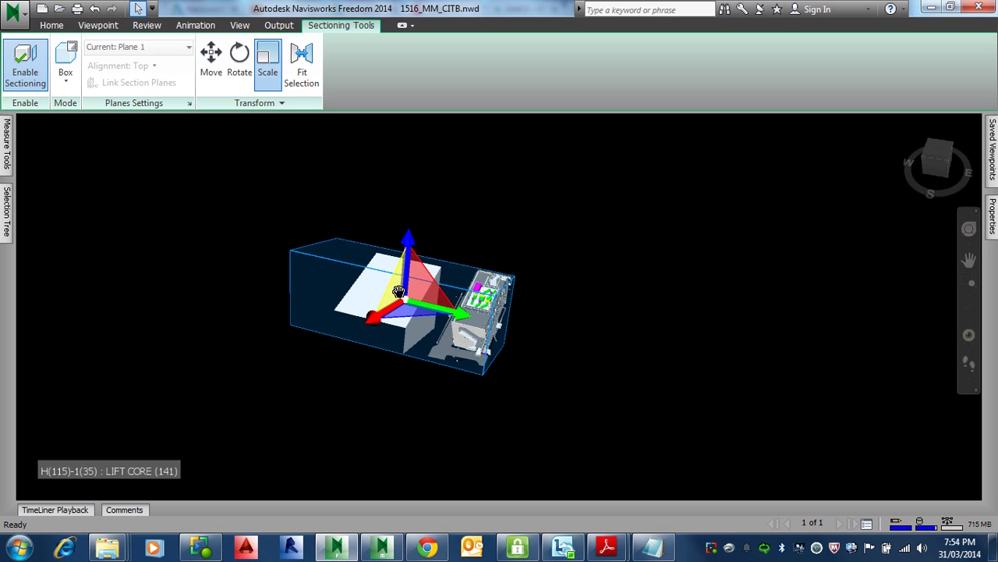
{"action": "mouse_move", "coordinate": [398, 291]}
{"action": "left_mouse_down"}
{"action": "mouse_move", "coordinate": [388, 295]}
{"action": "mouse_move", "coordinate": [415, 297]}
{"action": "left_mouse_up"}
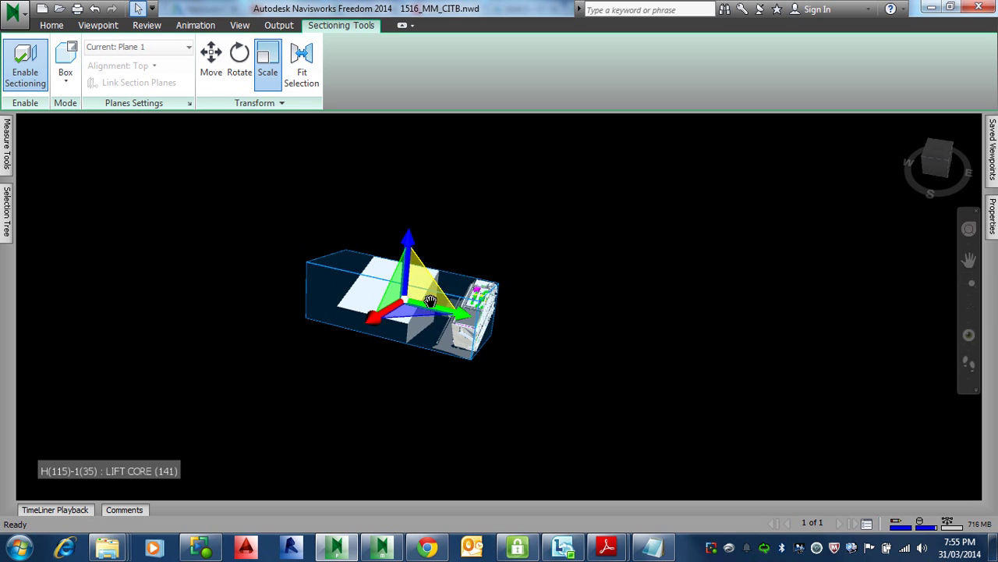
Move the reduced section box up and across the building in its red-green plane, and inspect the exposed floors and rooftop ductwork
{"action": "left_click", "coordinate": [211, 58]}
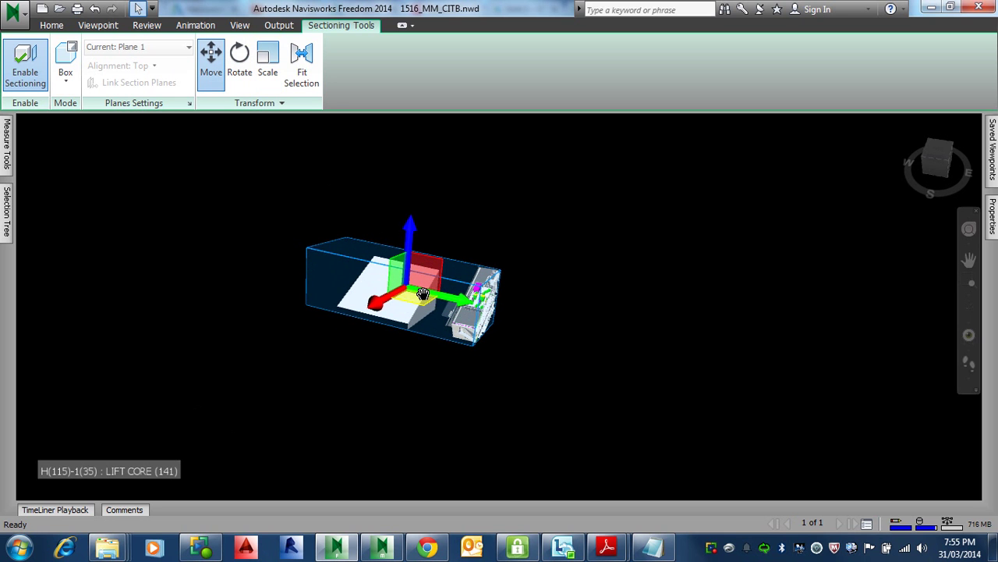
{"action": "left_click_drag", "start_coordinate": [422, 295], "coordinate": [501, 310]}
{"action": "scroll", "coordinate": [474, 315], "scroll_direction": "up", "scroll_amount": 6}
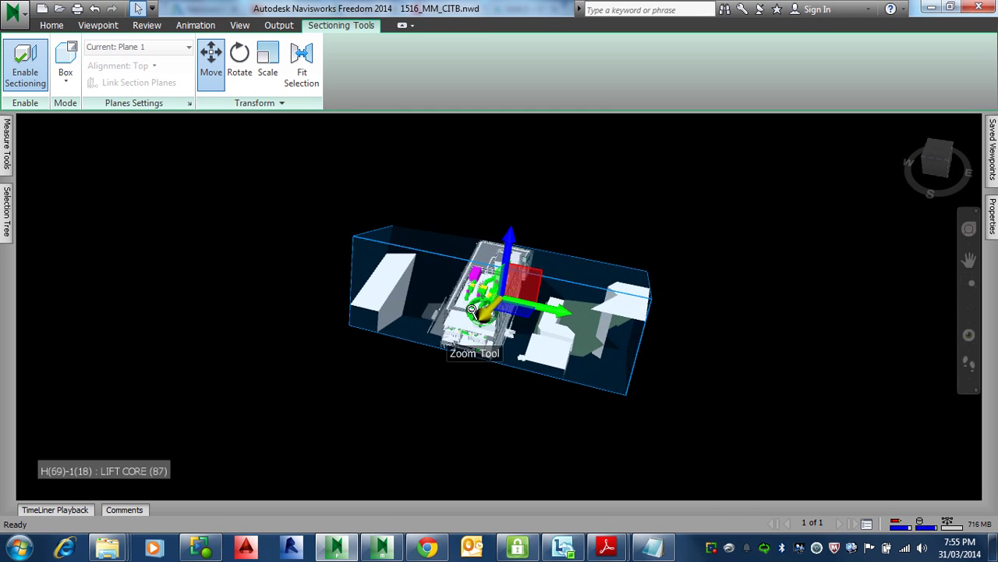
{"action": "scroll", "coordinate": [470, 290], "scroll_direction": "down", "scroll_amount": 5}
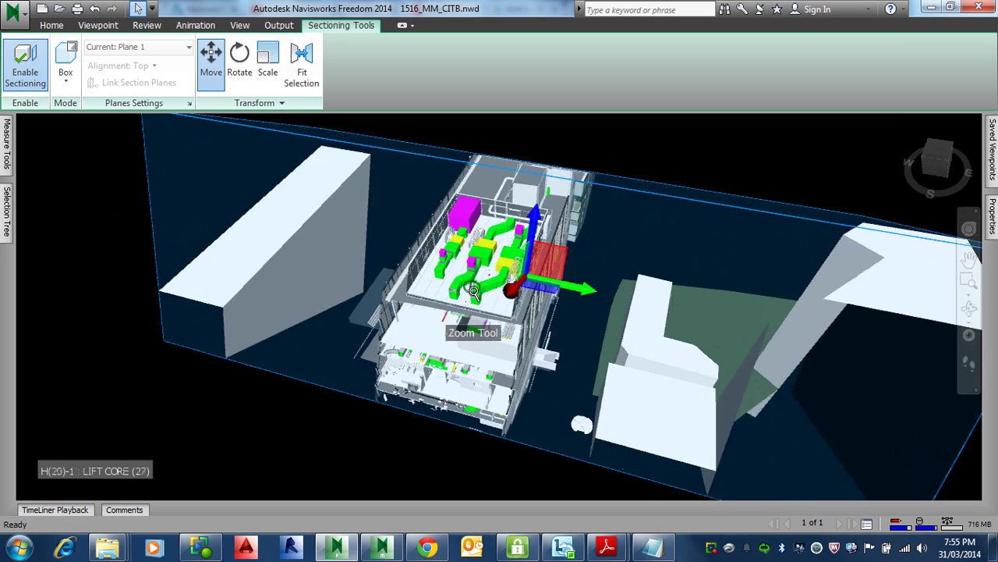
{"action": "middle_click_drag", "start_coordinate": [470, 290], "coordinate": [481, 331], "text": "shift"}
{"action": "scroll", "coordinate": [457, 367], "scroll_direction": "up", "scroll_amount": 4}
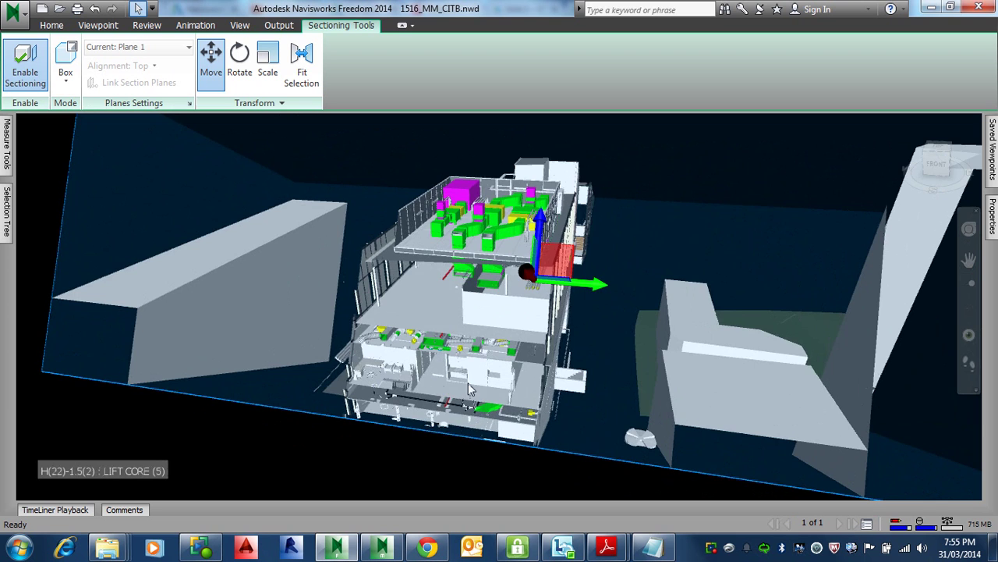
{"action": "middle_click_drag", "start_coordinate": [458, 360], "coordinate": [461, 234]}
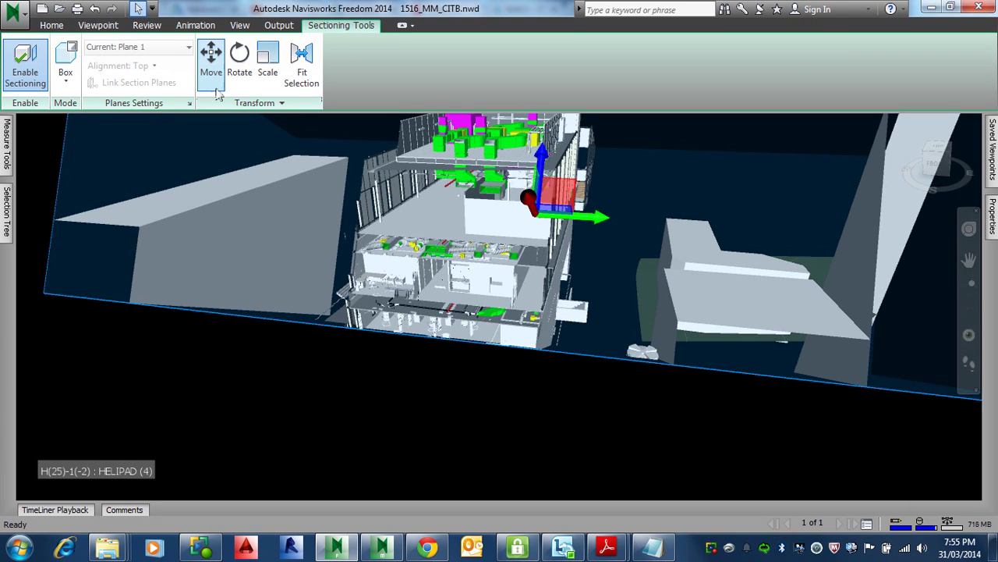
Switch the sectioning mode to Planes and link the section planes so that they move together
{"action": "left_click", "coordinate": [65, 75]}
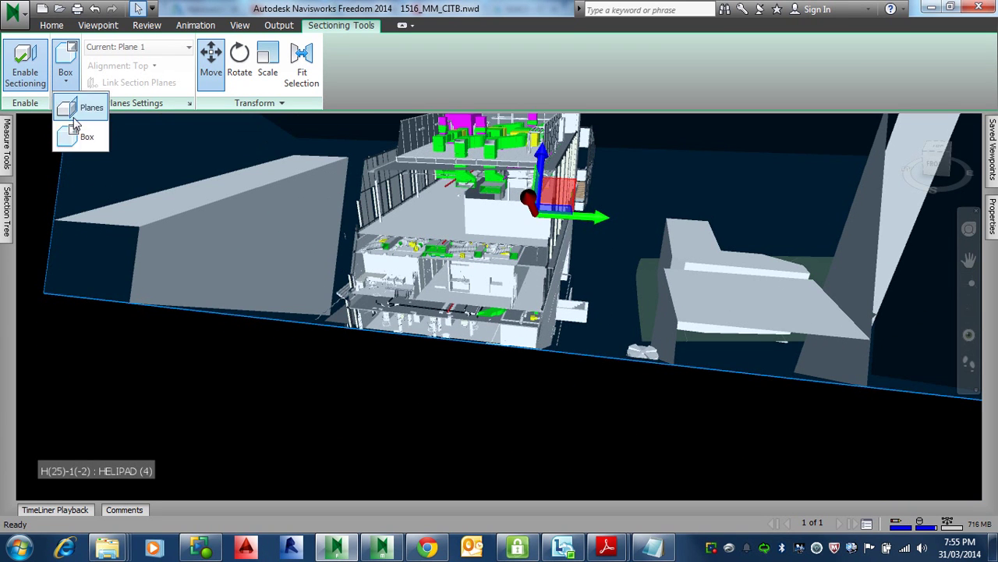
{"action": "left_click", "coordinate": [87, 109]}
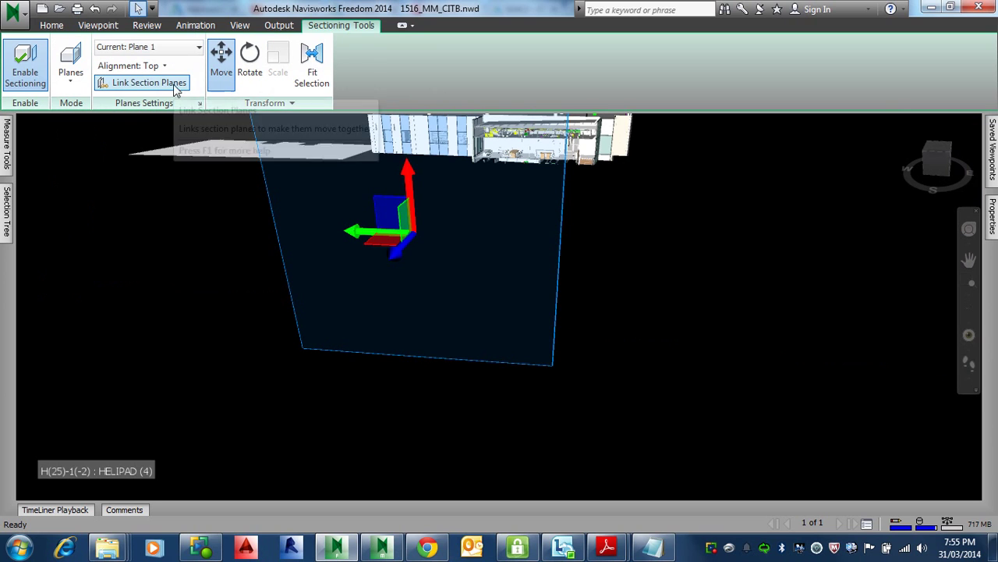
{"action": "left_click", "coordinate": [187, 49]}
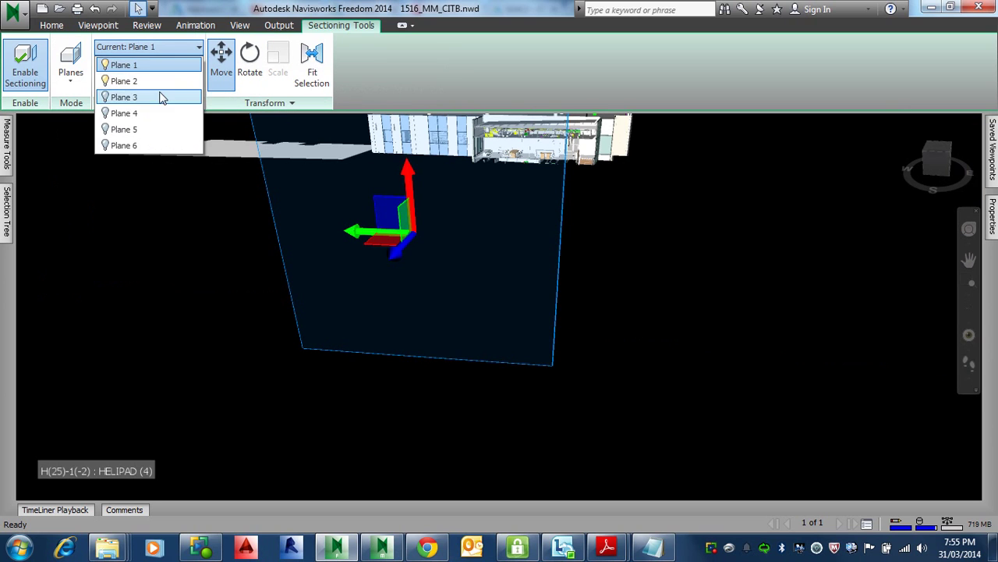
{"action": "left_click", "coordinate": [341, 275]}
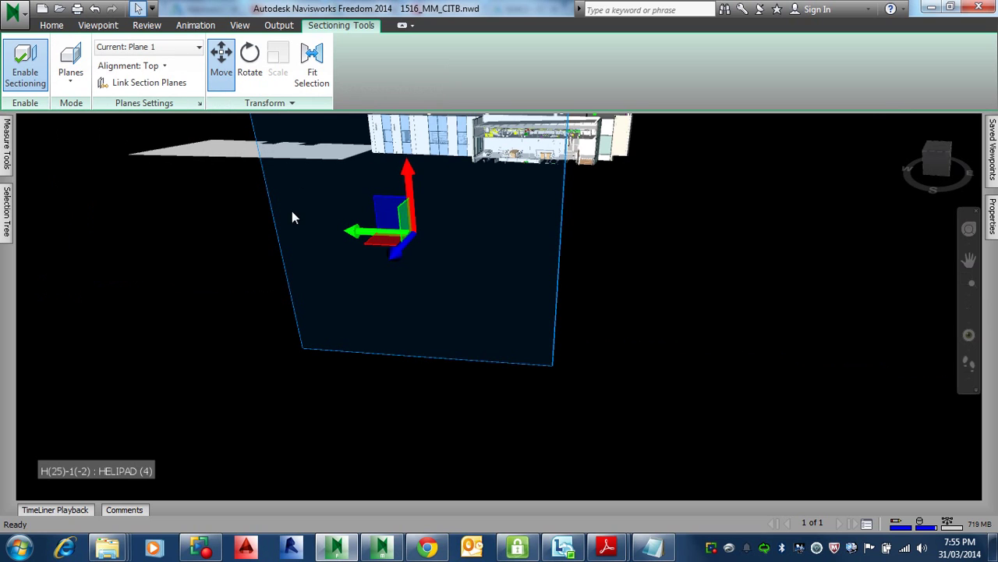
{"action": "left_click", "coordinate": [175, 84]}
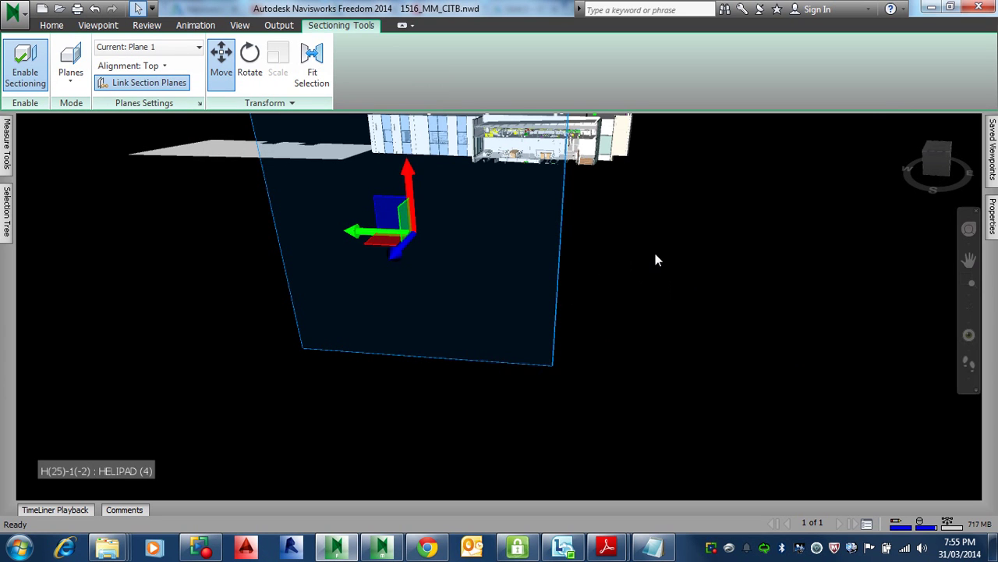
{"action": "middle_click_drag", "start_coordinate": [616, 262], "coordinate": [480, 425]}
{"action": "middle_click_drag", "start_coordinate": [523, 381], "coordinate": [399, 437]}
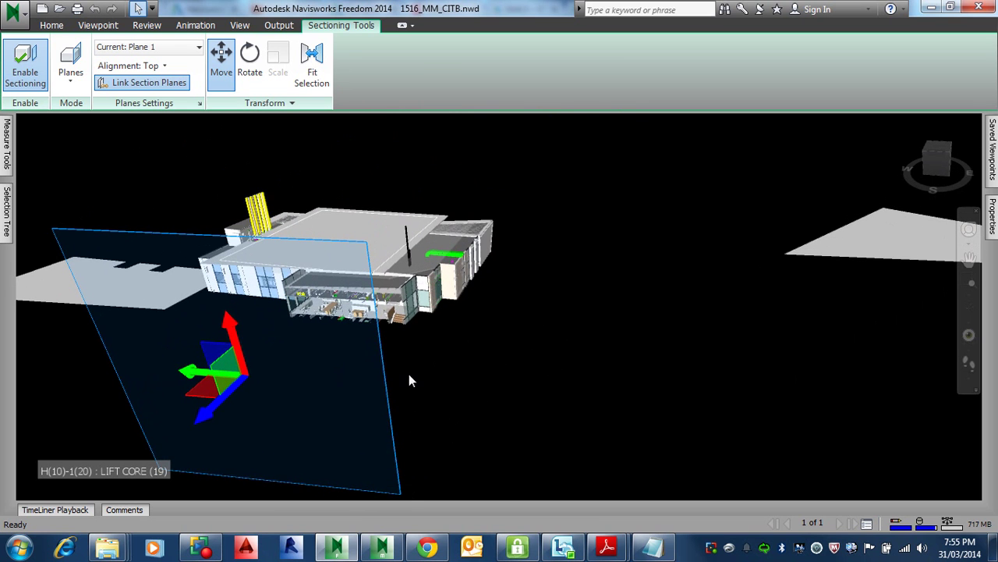
{"action": "scroll", "coordinate": [413, 351], "scroll_direction": "up", "scroll_amount": 2}
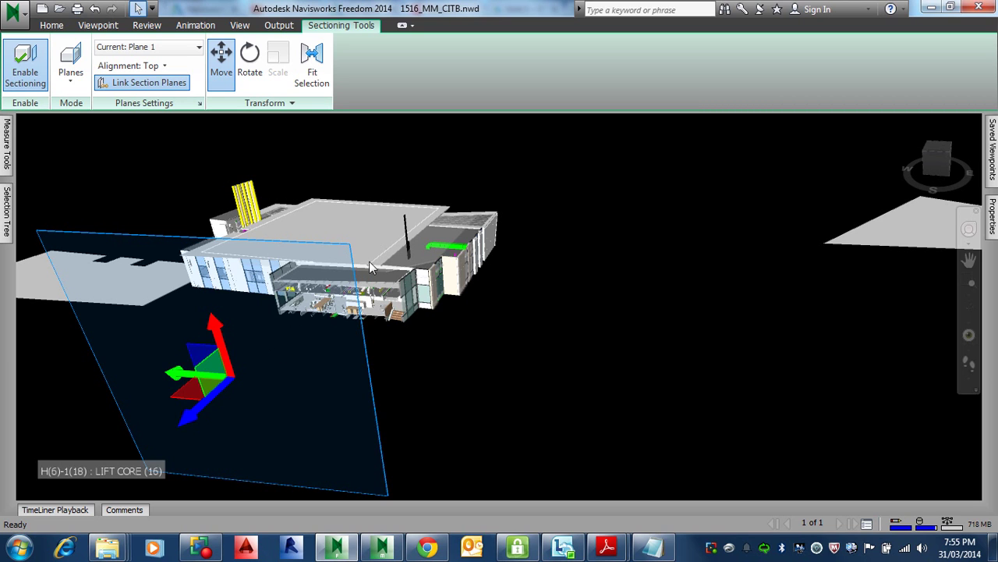
Switch the sectioning mode back to Box and turn off the Move gizmo to hide the box outline
{"action": "left_click", "coordinate": [71, 82]}
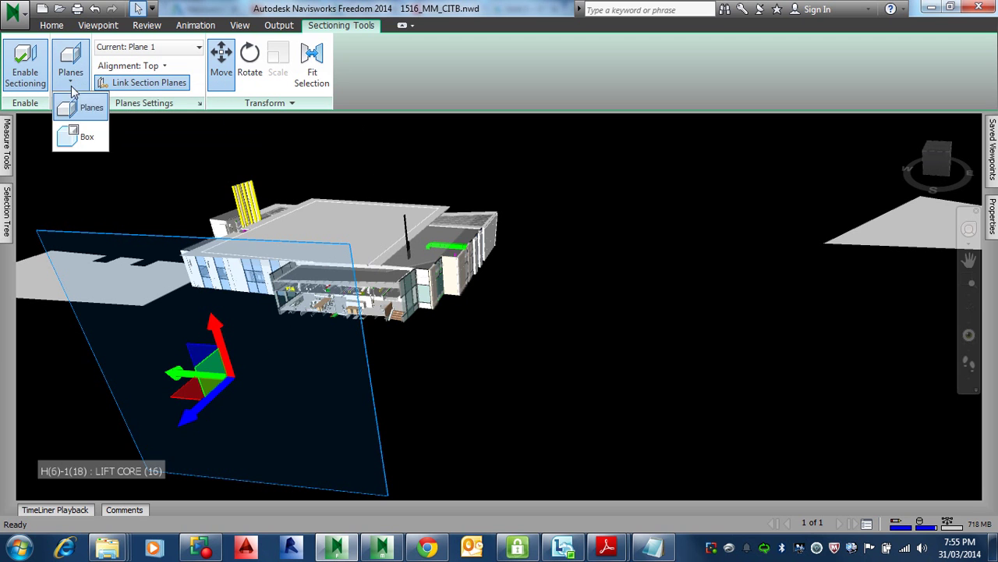
{"action": "left_click", "coordinate": [85, 137]}
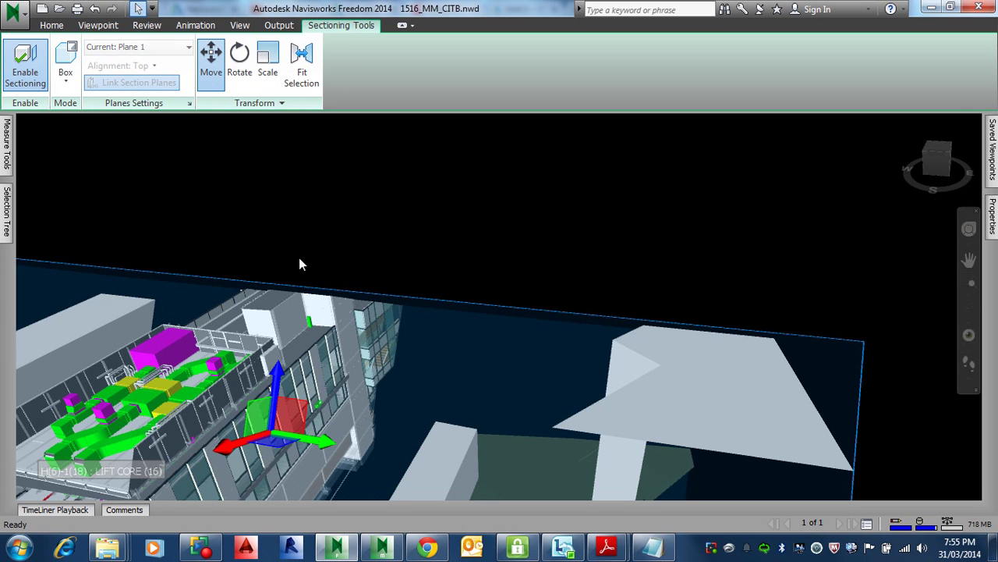
{"action": "middle_click_drag", "start_coordinate": [292, 316], "coordinate": [376, 113]}
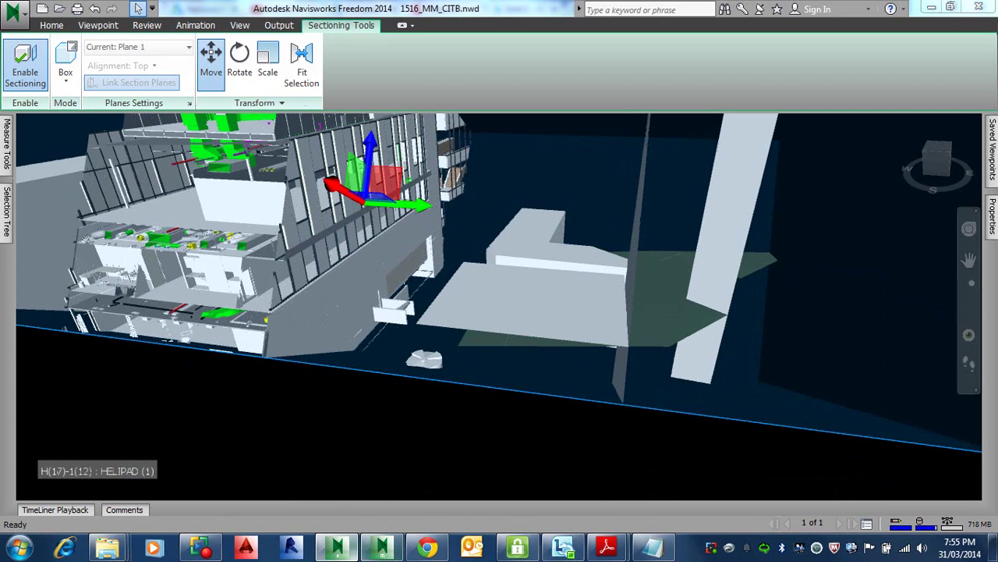
{"action": "left_click_drag", "start_coordinate": [343, 552], "coordinate": [506, 553]}
{"action": "middle_click_drag", "start_coordinate": [416, 424], "coordinate": [697, 122]}
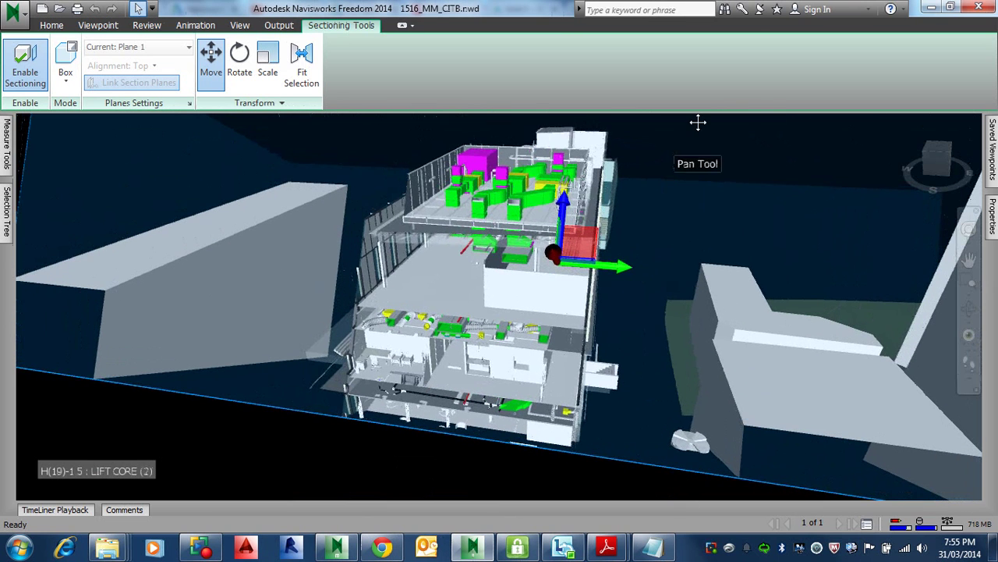
{"action": "left_click", "coordinate": [211, 62]}
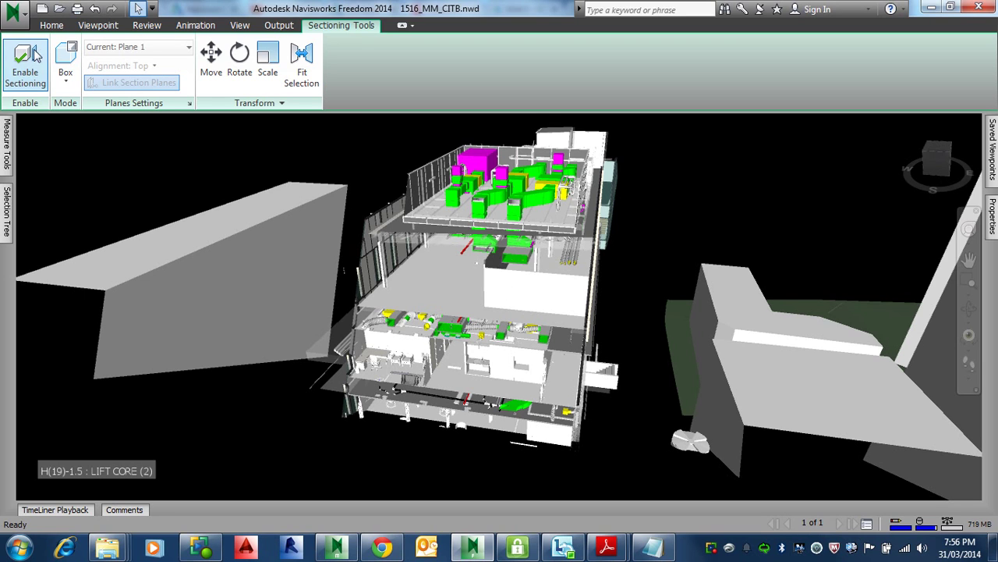
Measure the point-to-point length of the rooftop deck's front edge, from one corner to the other
{"action": "left_click", "coordinate": [95, 26]}
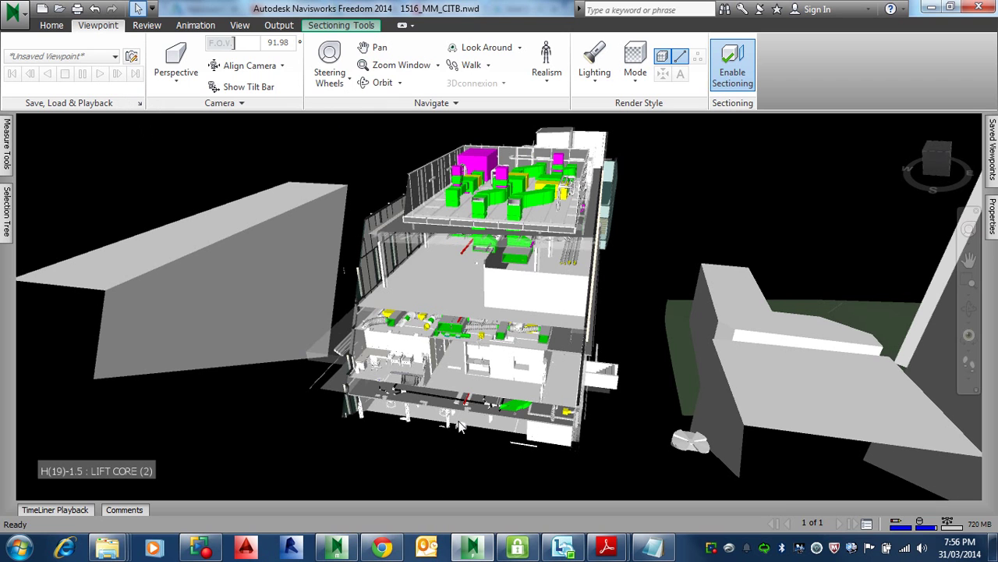
{"action": "scroll", "coordinate": [538, 231], "scroll_direction": "up", "scroll_amount": 4}
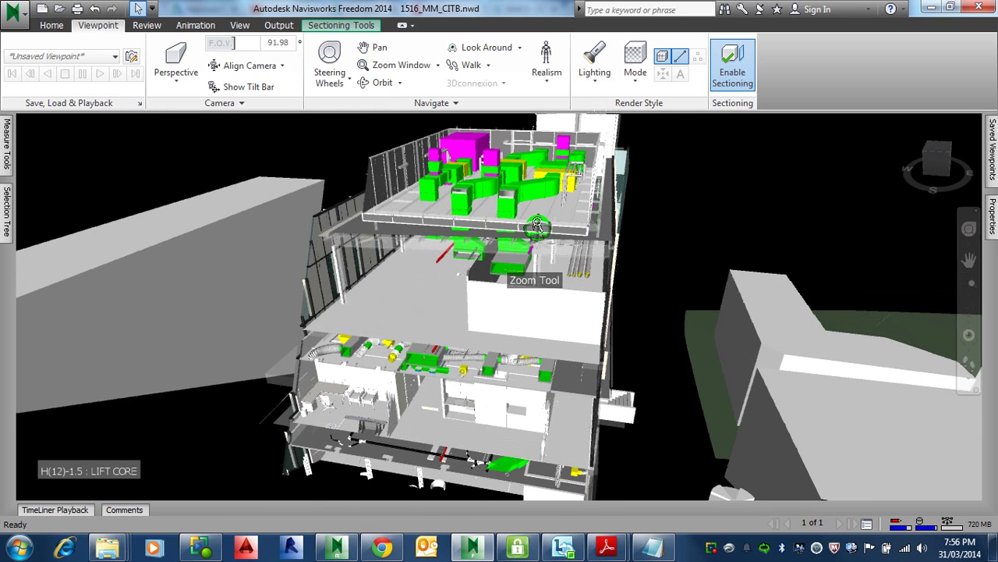
{"action": "scroll", "coordinate": [546, 215], "scroll_direction": "up", "scroll_amount": 4}
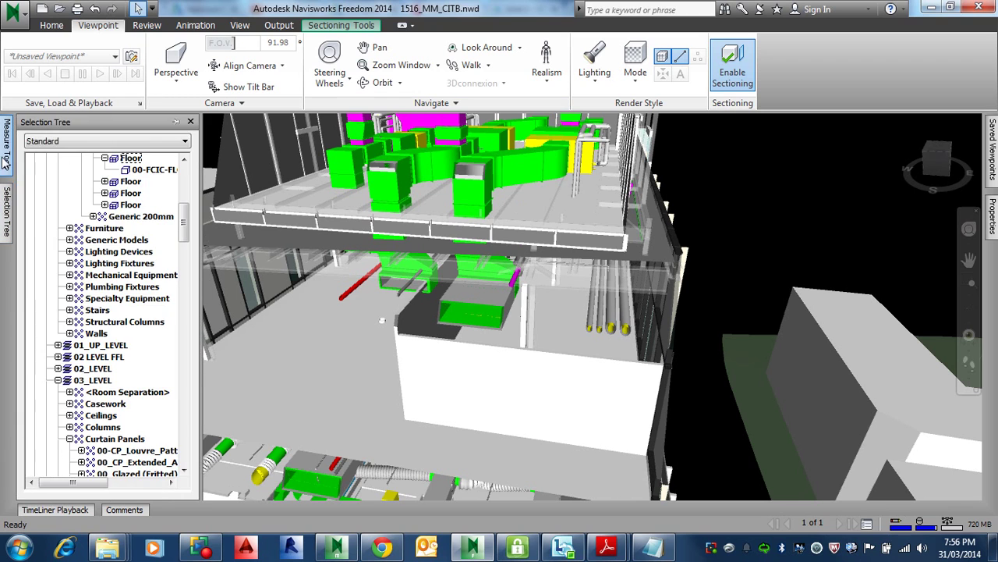
{"action": "mouse_move", "coordinate": [6, 160]}
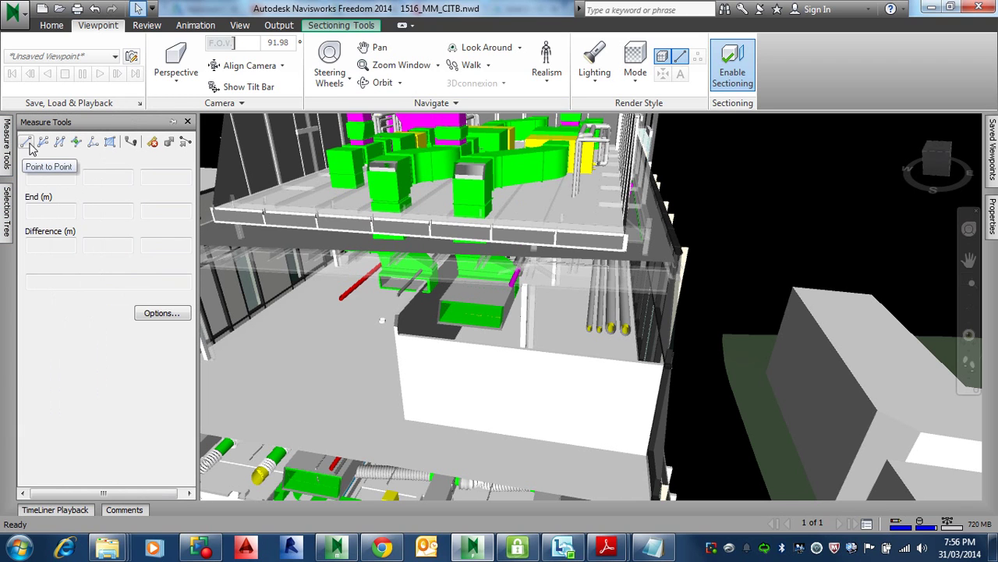
{"action": "left_click", "coordinate": [27, 143]}
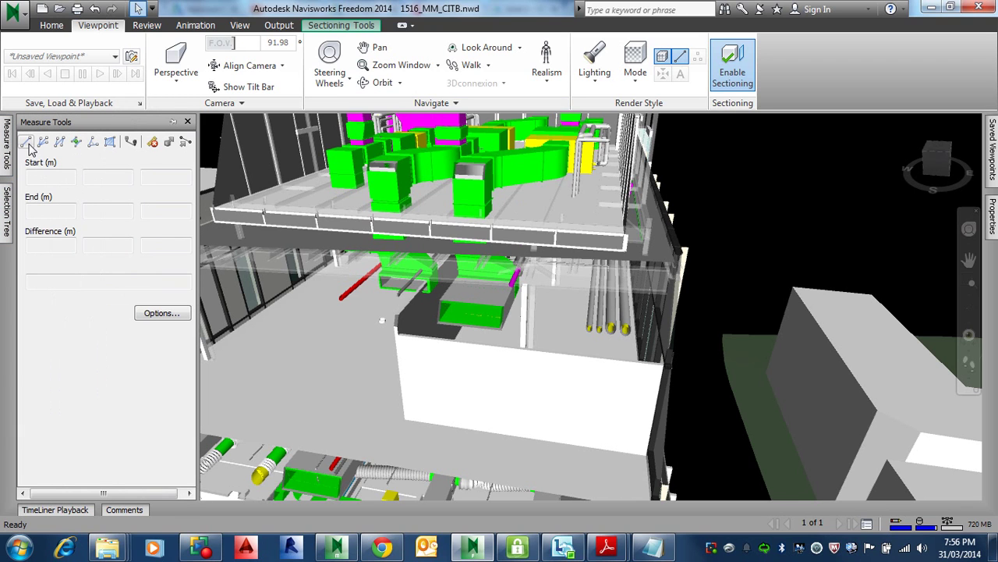
{"action": "left_click", "coordinate": [26, 142]}
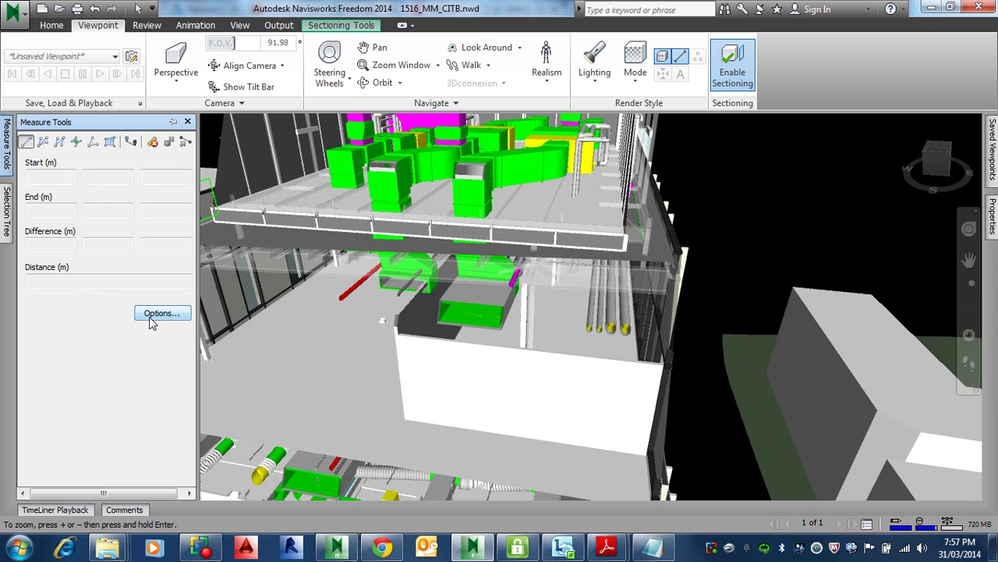
{"action": "left_click", "coordinate": [211, 209]}
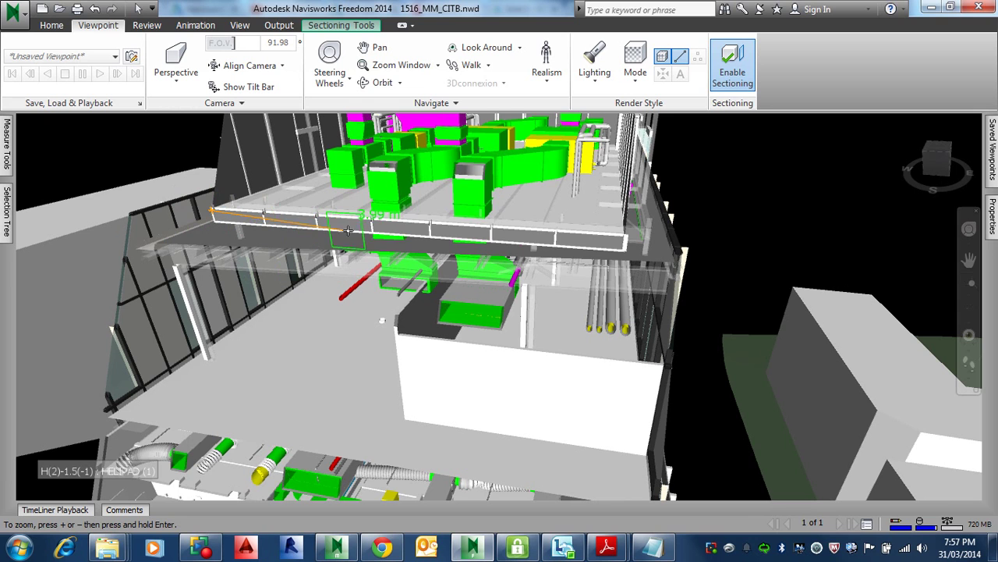
{"action": "left_click", "coordinate": [628, 236]}
Measure the height of the rooftop deck's edge at one front corner
{"action": "scroll", "coordinate": [453, 242], "scroll_direction": "up", "scroll_amount": 2}
{"action": "scroll", "coordinate": [390, 227], "scroll_direction": "up", "scroll_amount": 2}
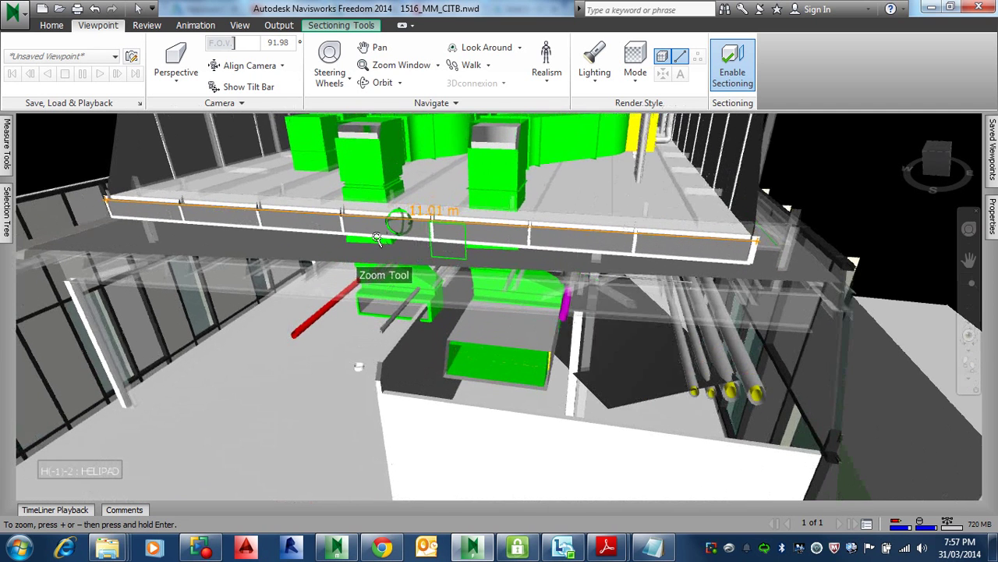
{"action": "left_click", "coordinate": [103, 197]}
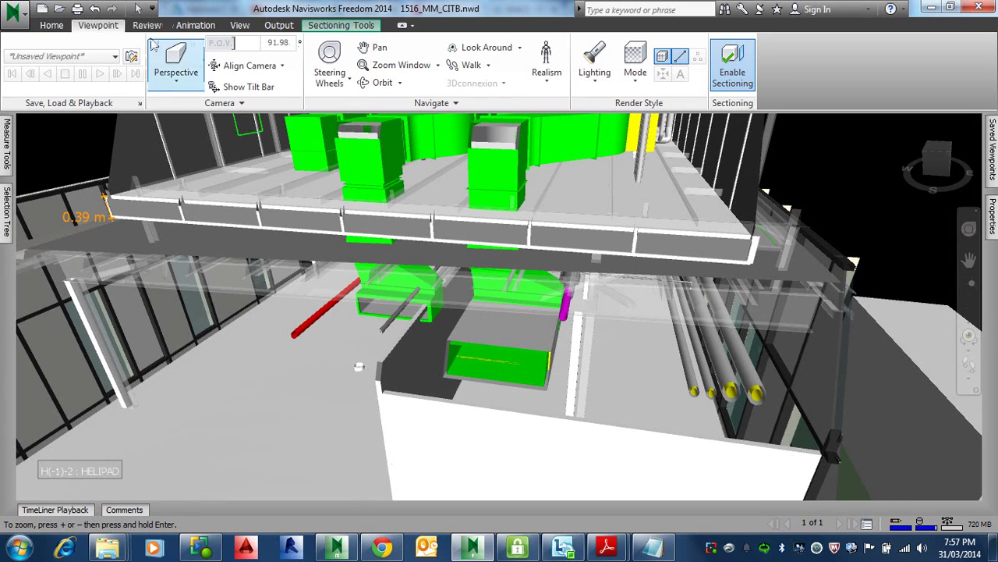
Turn off sectioning to show the uncut building model
{"action": "left_click", "coordinate": [343, 25]}
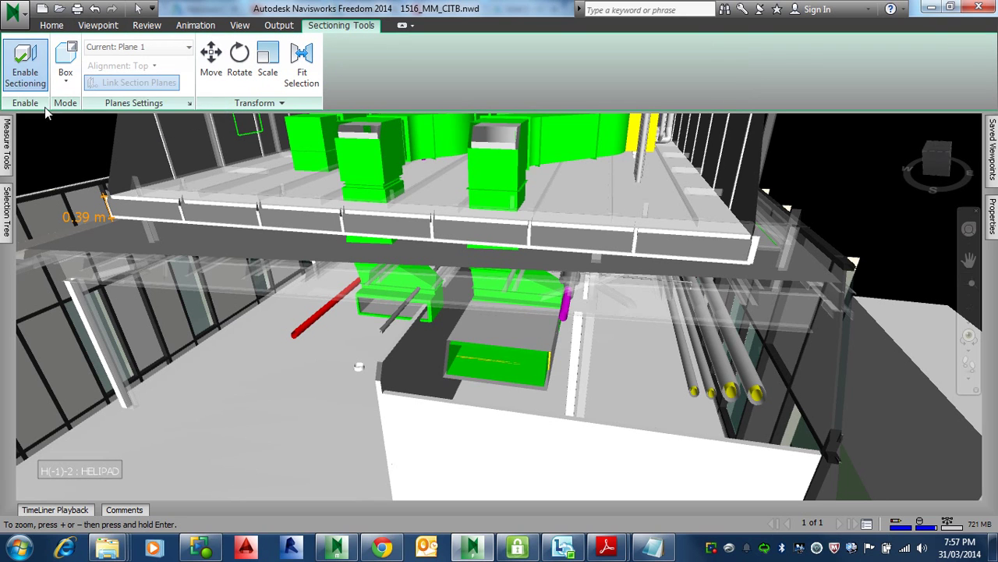
{"action": "left_click", "coordinate": [23, 62]}
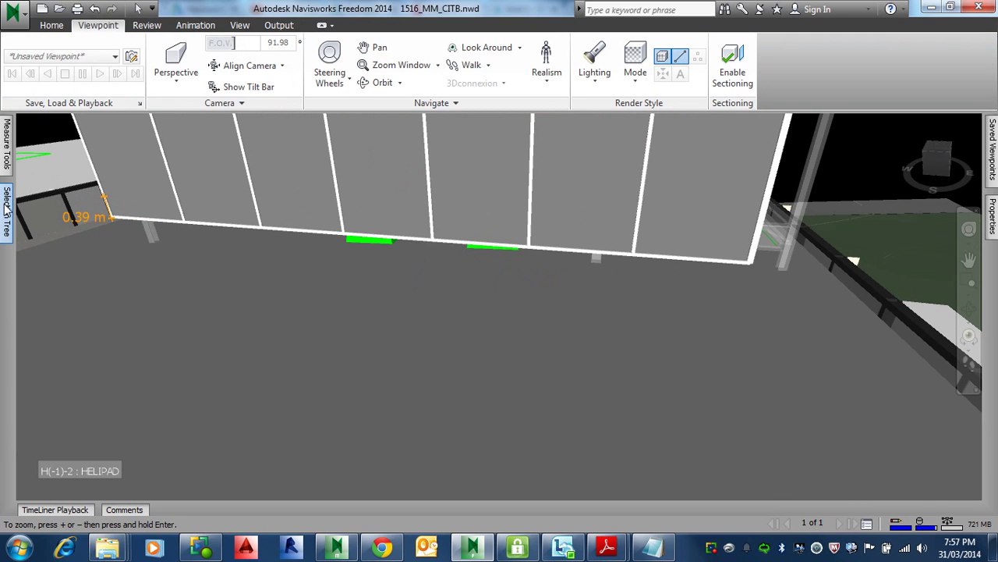
Measure between two points along the base of the rooftop screen wall, and clear the measurement
{"action": "mouse_move", "coordinate": [10, 156]}
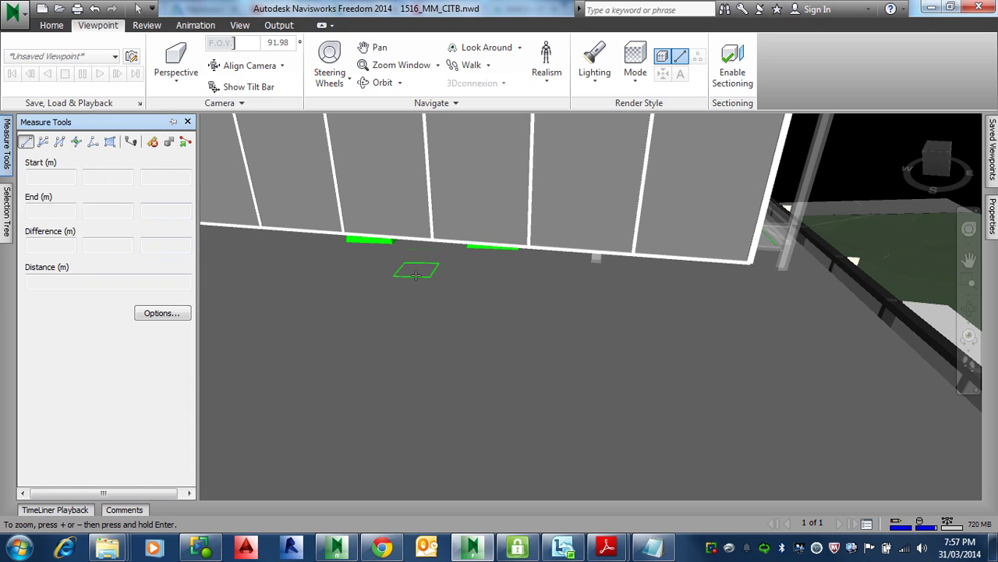
{"action": "left_click", "coordinate": [426, 234]}
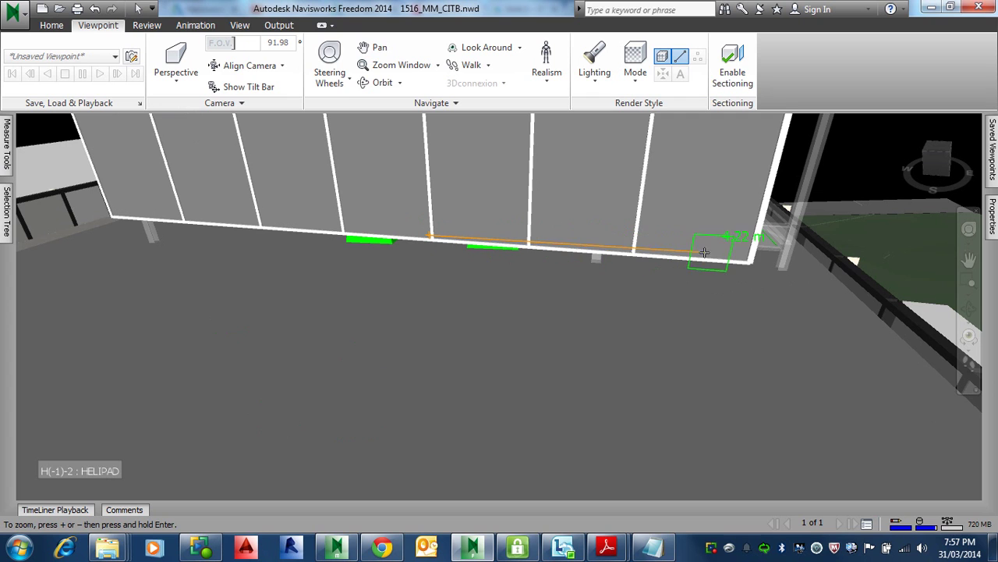
{"action": "left_click", "coordinate": [745, 256]}
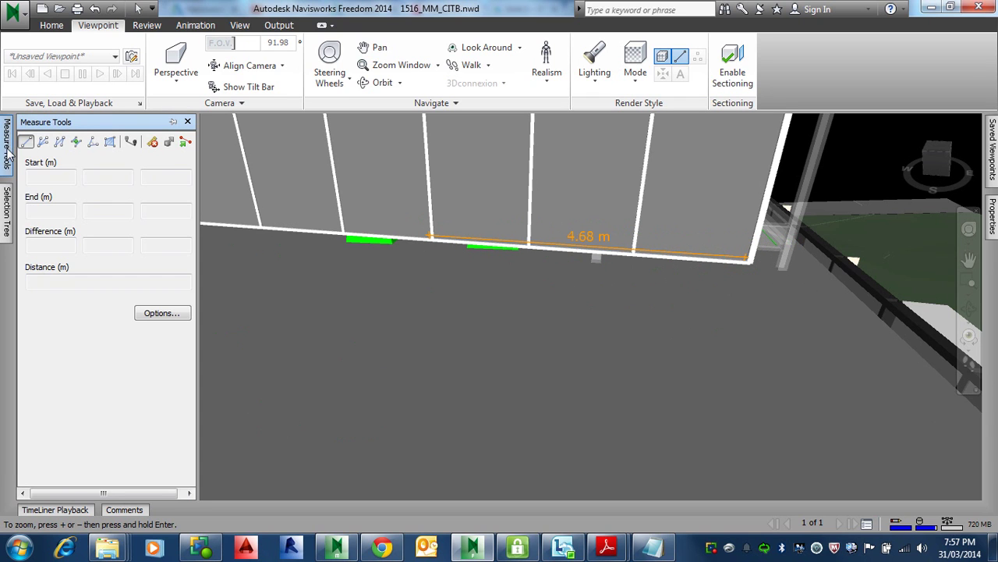
{"action": "left_click", "coordinate": [153, 144]}
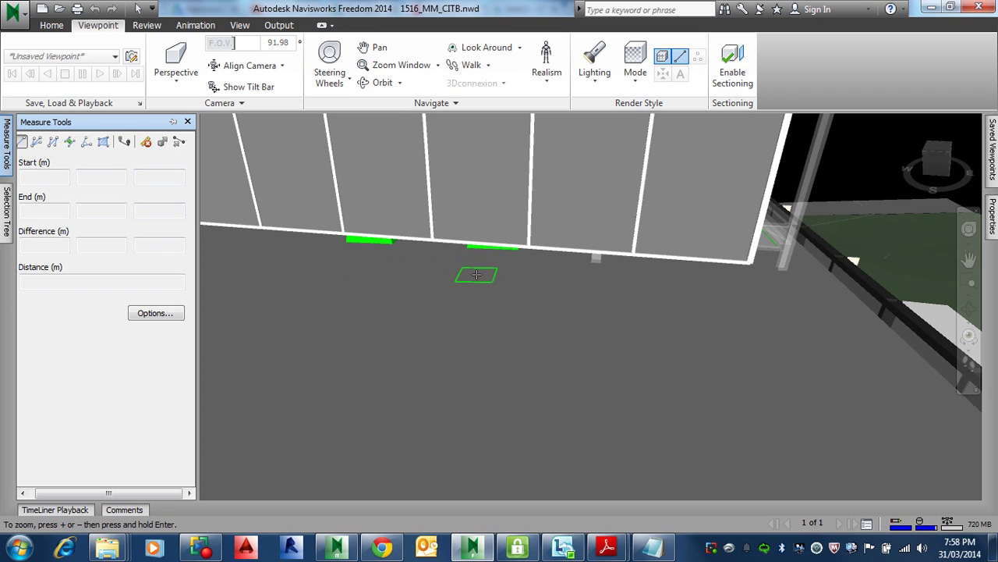
Measure the point-to-point distance between two parallel pipes beside the large magenta unit on the roof
{"action": "scroll", "coordinate": [422, 460], "scroll_direction": "down", "scroll_amount": 5}
{"action": "middle_click_drag", "start_coordinate": [432, 397], "coordinate": [450, 408]}
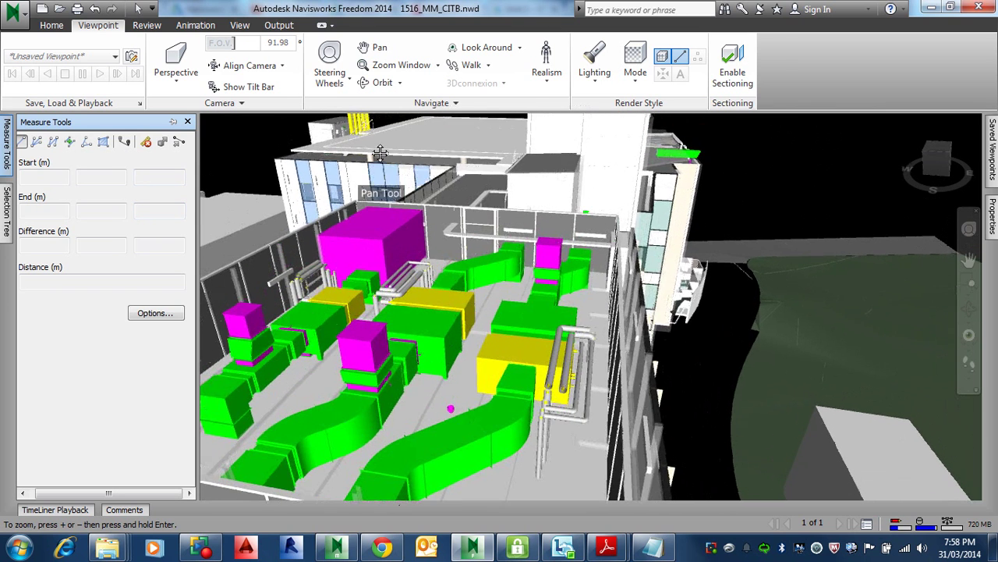
{"action": "scroll", "coordinate": [425, 217], "scroll_direction": "down", "scroll_amount": 3}
{"action": "middle_click_drag", "start_coordinate": [479, 291], "coordinate": [580, 450]}
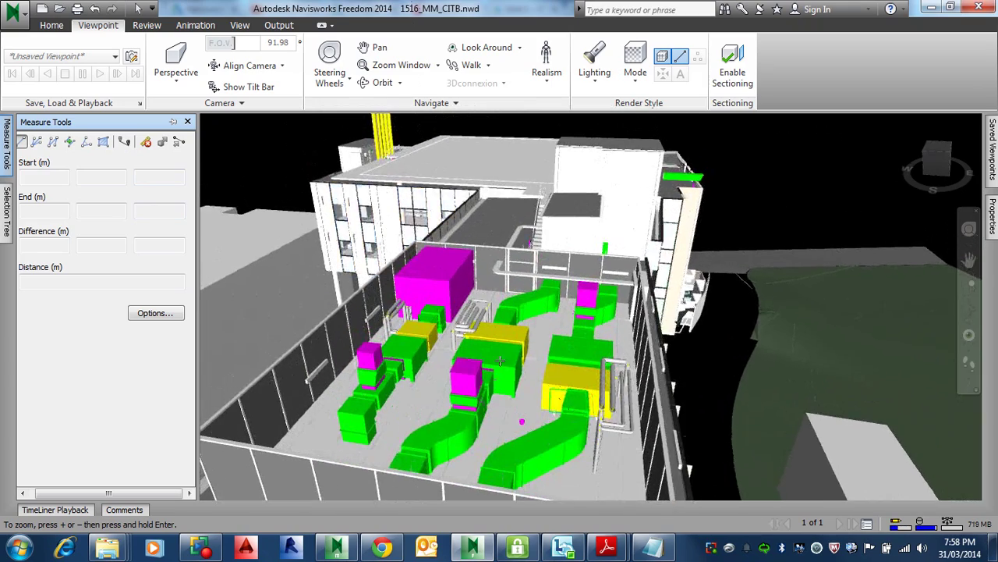
{"action": "scroll", "coordinate": [456, 362], "scroll_direction": "up", "scroll_amount": 5}
{"action": "scroll", "coordinate": [397, 341], "scroll_direction": "up", "scroll_amount": 6}
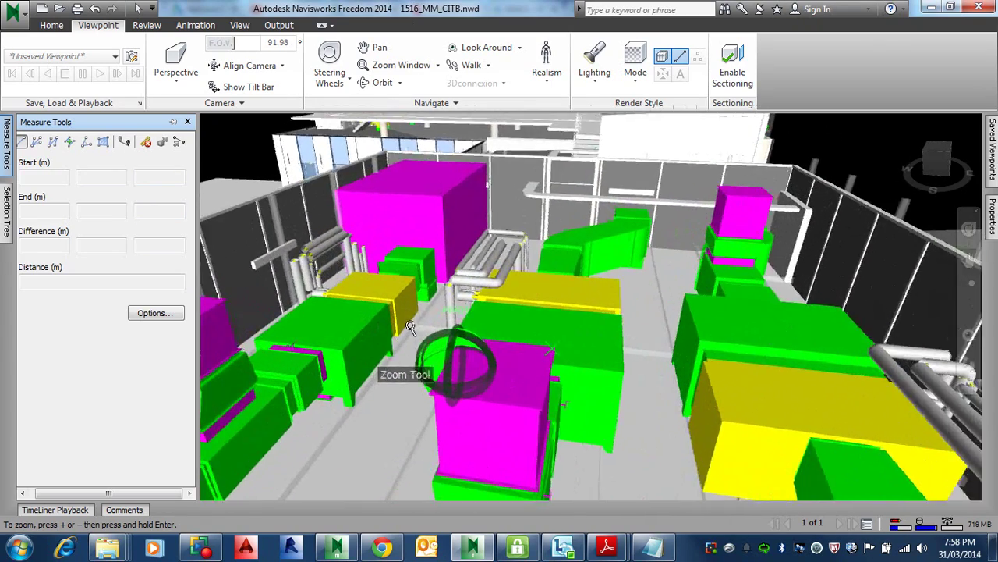
{"action": "scroll", "coordinate": [519, 243], "scroll_direction": "up", "scroll_amount": 5}
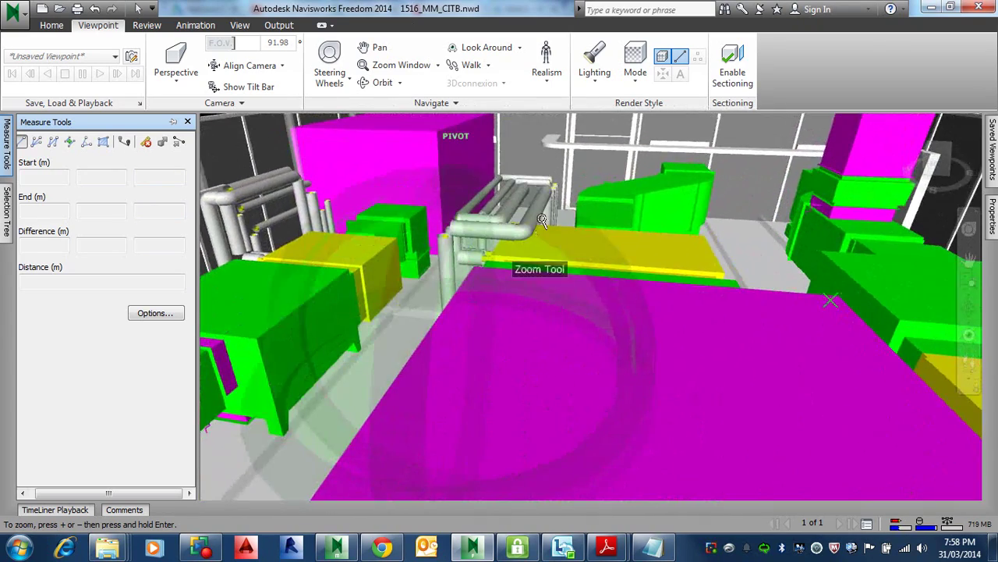
{"action": "scroll", "coordinate": [464, 234], "scroll_direction": "down", "scroll_amount": 1}
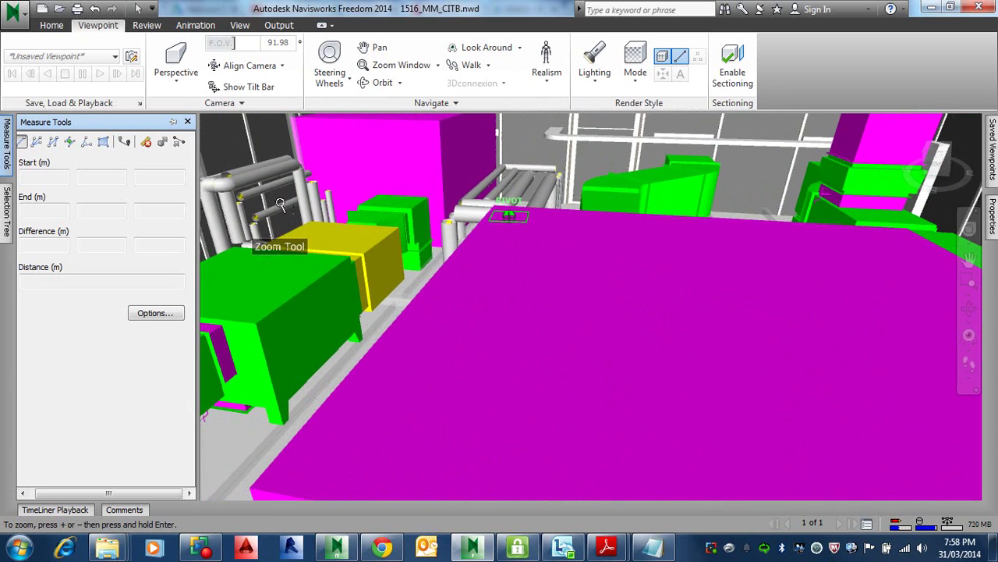
{"action": "scroll", "coordinate": [243, 195], "scroll_direction": "up", "scroll_amount": 5}
{"action": "scroll", "coordinate": [238, 195], "scroll_direction": "up", "scroll_amount": 3}
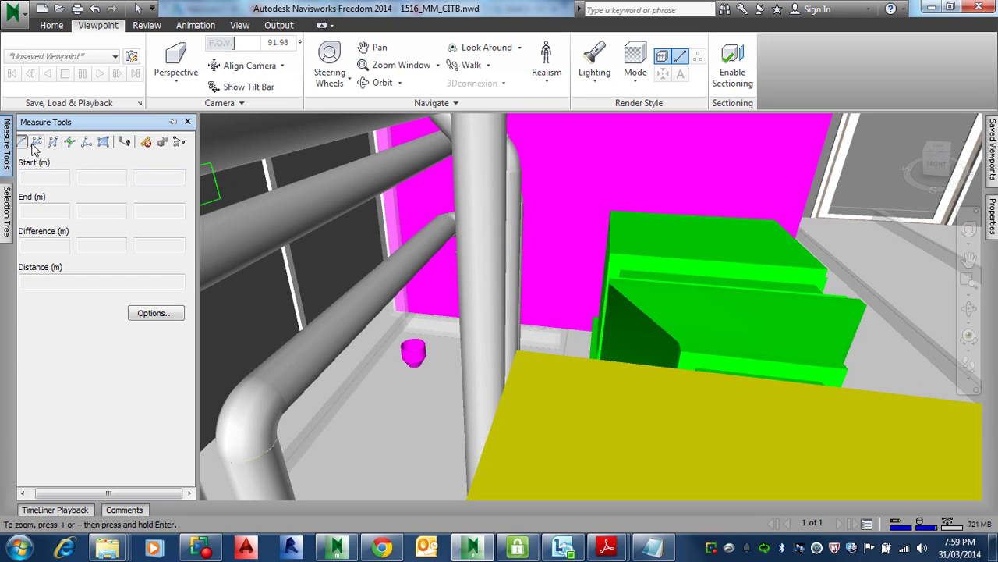
{"action": "left_click", "coordinate": [326, 199]}
{"action": "left_click", "coordinate": [388, 271]}
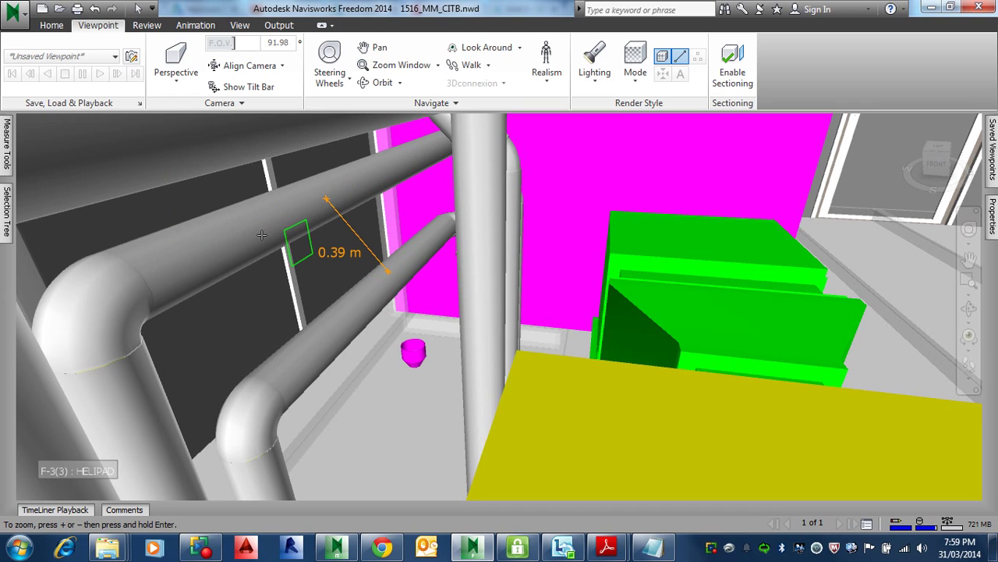
Convert the pipe distance measurement to a redline and rename its saved viewpoint as check
{"action": "left_click", "coordinate": [8, 147]}
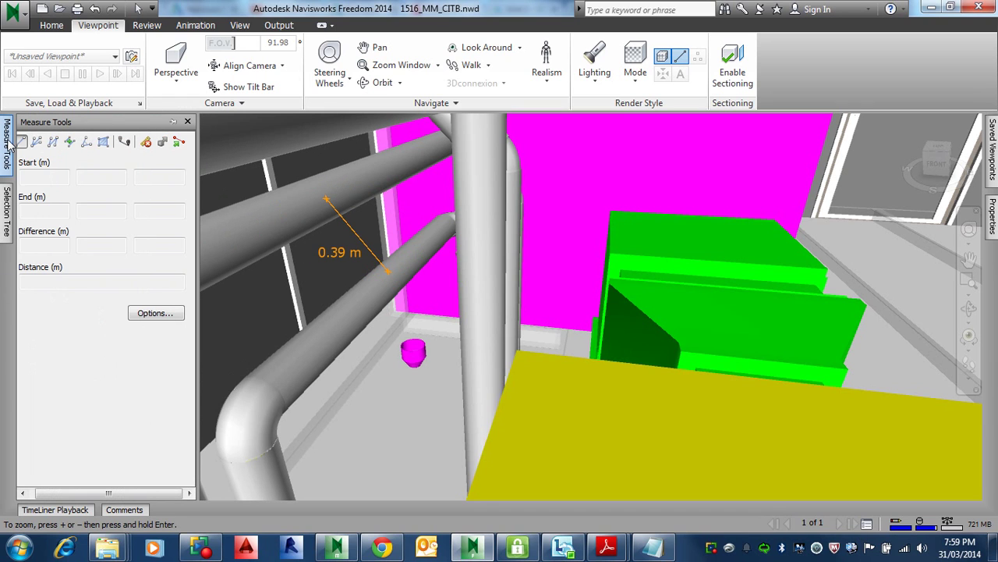
{"action": "left_click", "coordinate": [179, 142]}
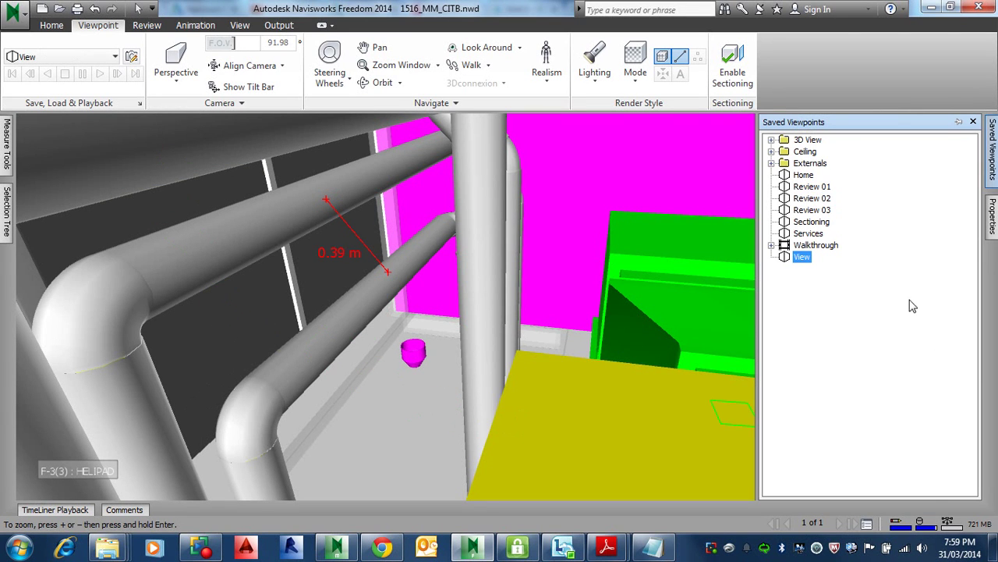
{"action": "left_click", "coordinate": [803, 258]}
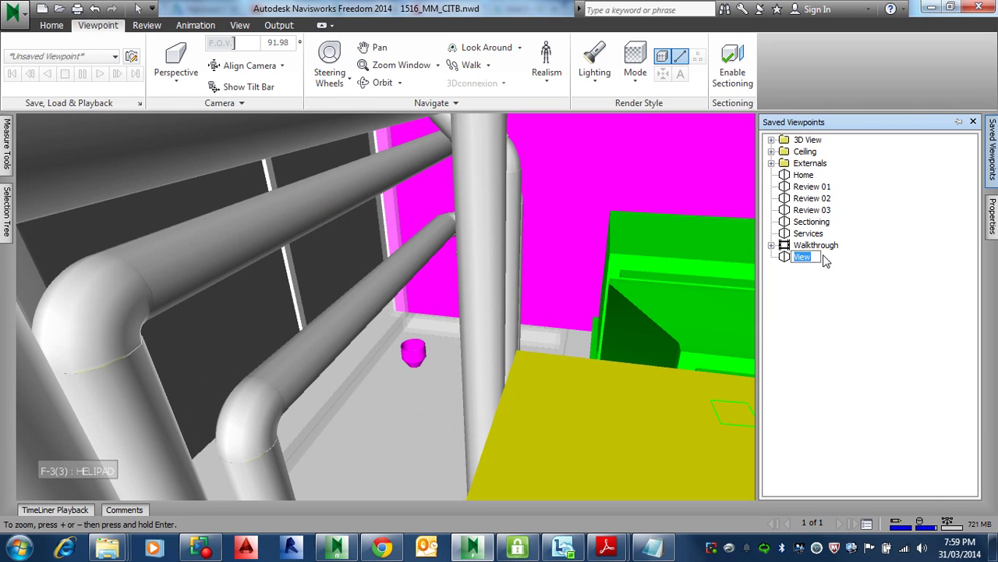
{"action": "type", "text": "check"}
{"action": "key", "text": "Return"}
Open the Services saved viewpoint and return to the check viewpoint to review its redlined dimension
{"action": "left_click", "coordinate": [810, 234]}
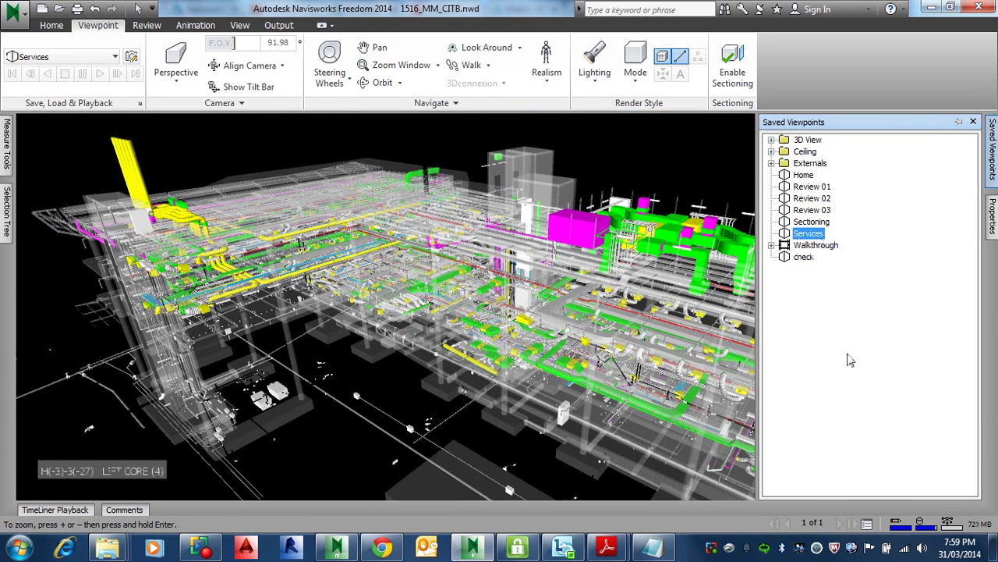
{"action": "left_click", "coordinate": [804, 258]}
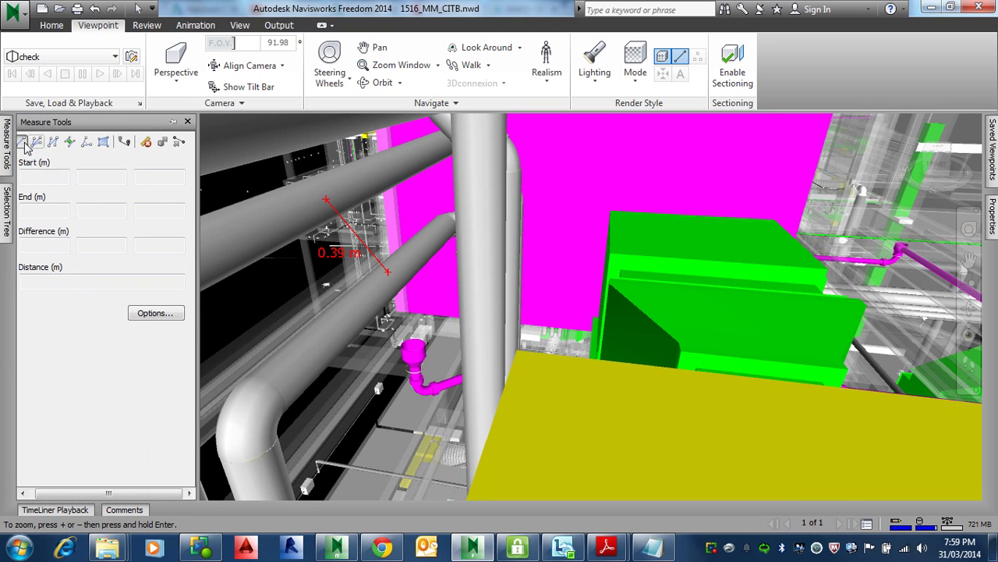
Leave the point-to-point measuring tool and return to the Select tool
{"action": "left_click", "coordinate": [22, 142]}
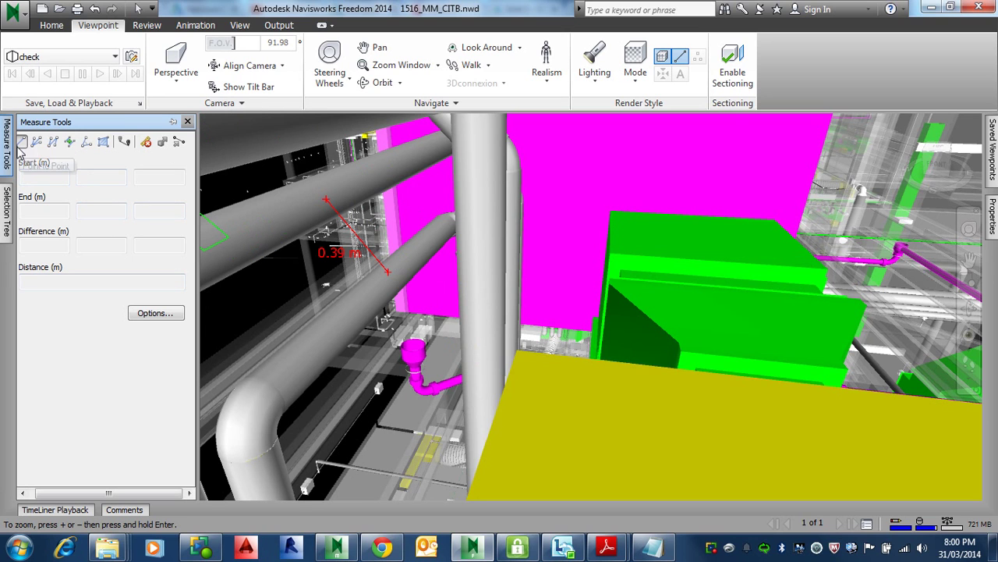
{"action": "left_click", "coordinate": [51, 25]}
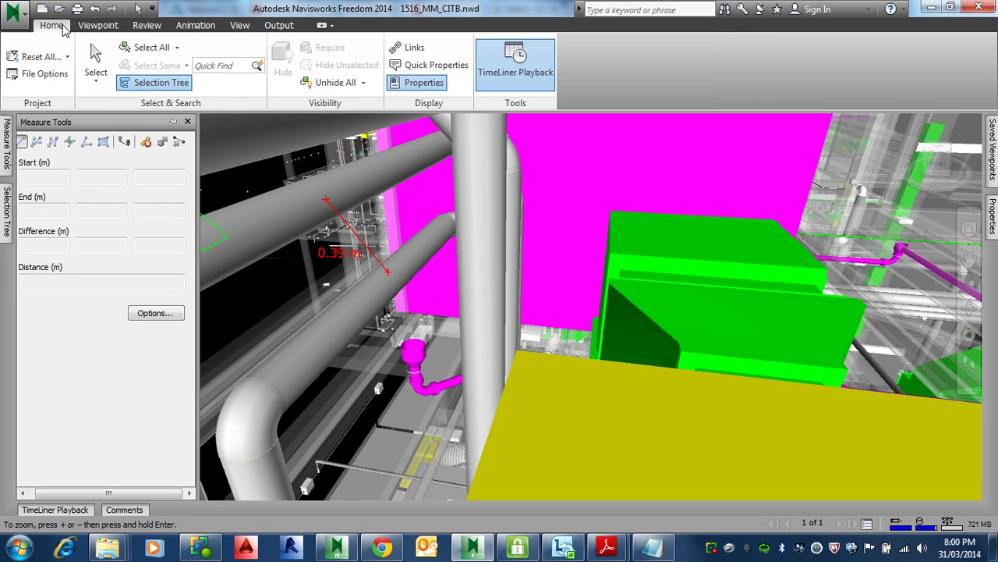
{"action": "left_click", "coordinate": [95, 61]}
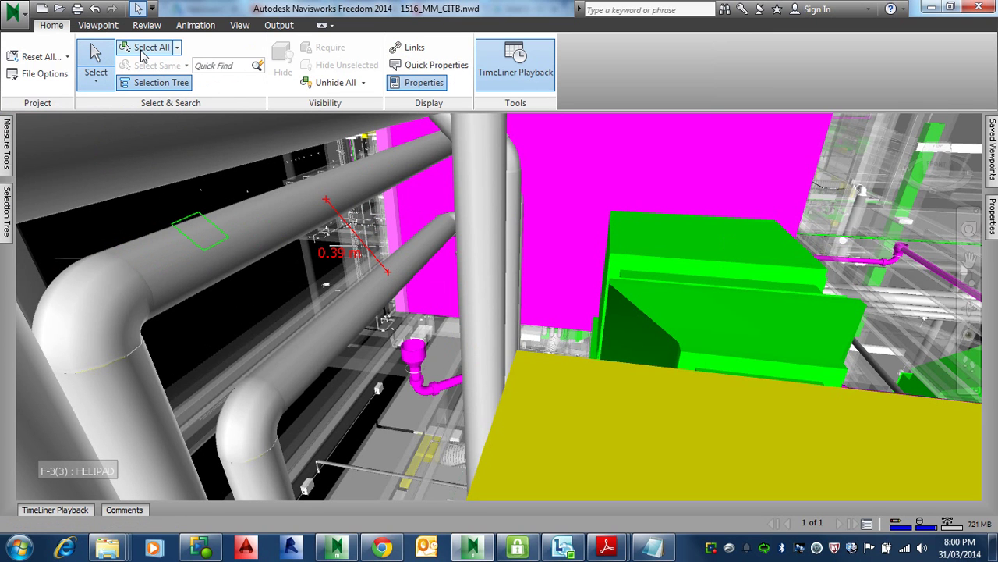
Measure the point-to-point distance from the corner beside the large magenta unit across to the long grey ducts
{"action": "middle_click_drag", "start_coordinate": [167, 219], "coordinate": [193, 282]}
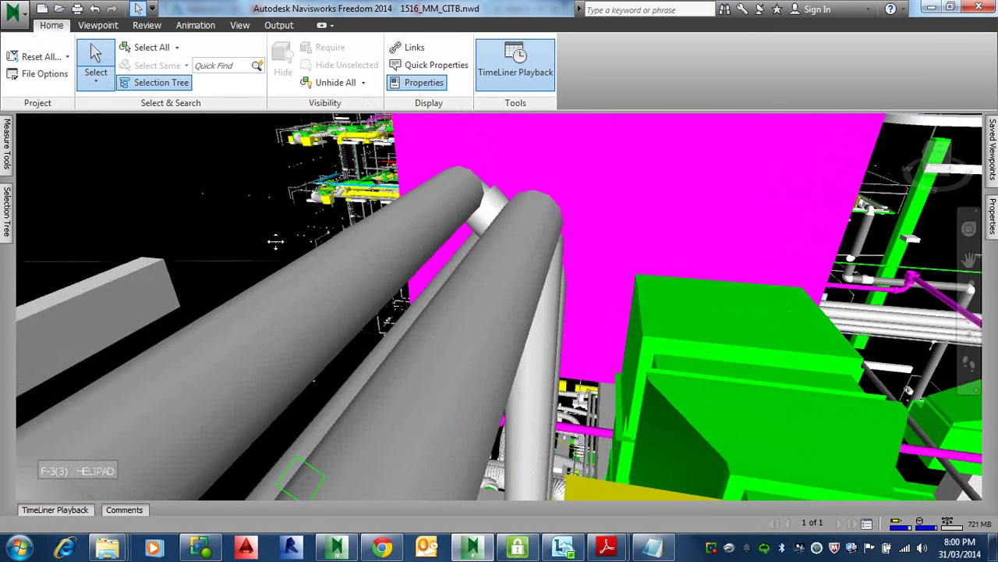
{"action": "scroll", "coordinate": [276, 241], "scroll_direction": "down", "scroll_amount": 5}
{"action": "middle_click_drag", "start_coordinate": [276, 241], "coordinate": [340, 396]}
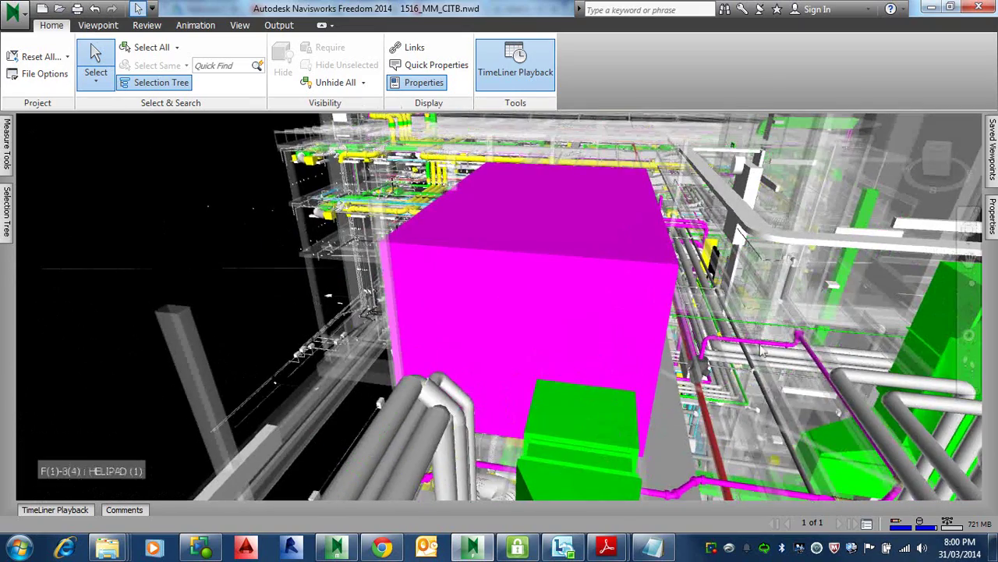
{"action": "scroll", "coordinate": [749, 305], "scroll_direction": "up", "scroll_amount": 6}
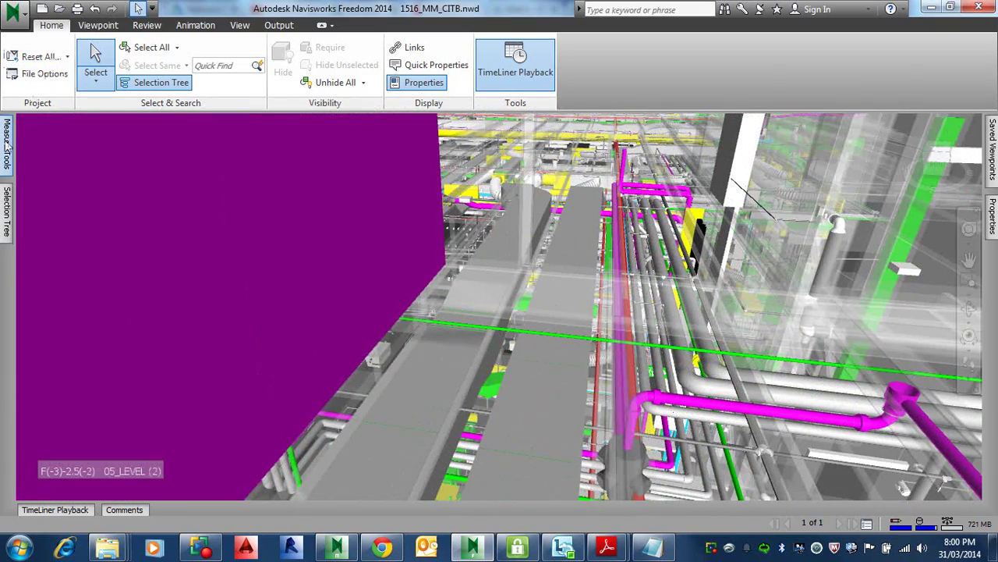
{"action": "mouse_move", "coordinate": [7, 145]}
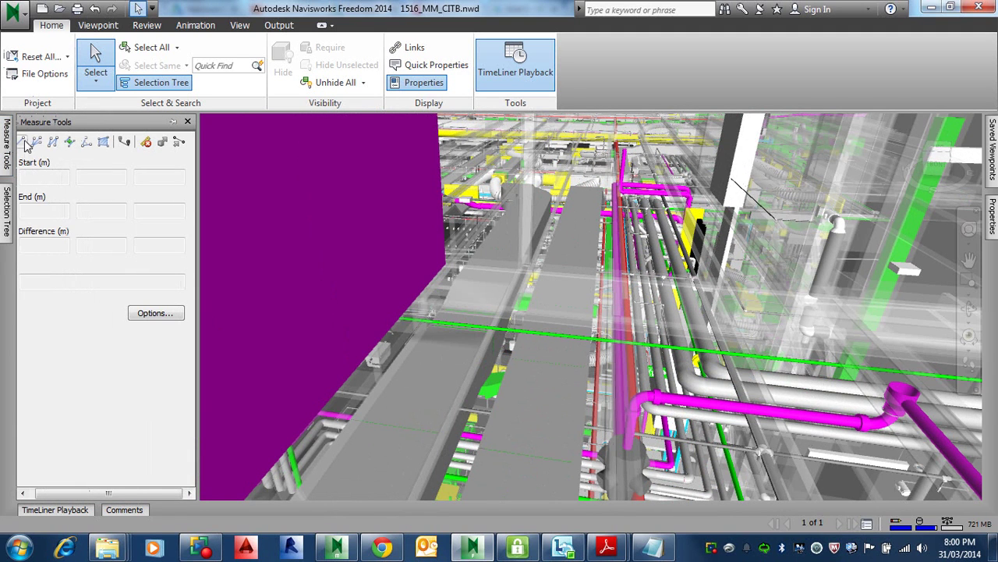
{"action": "left_click", "coordinate": [21, 141]}
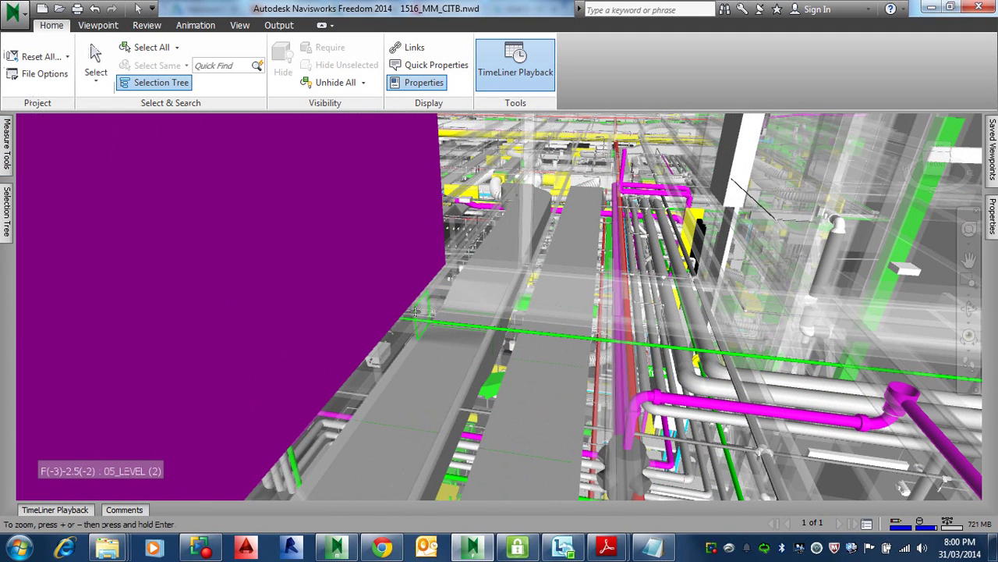
{"action": "left_click", "coordinate": [98, 25]}
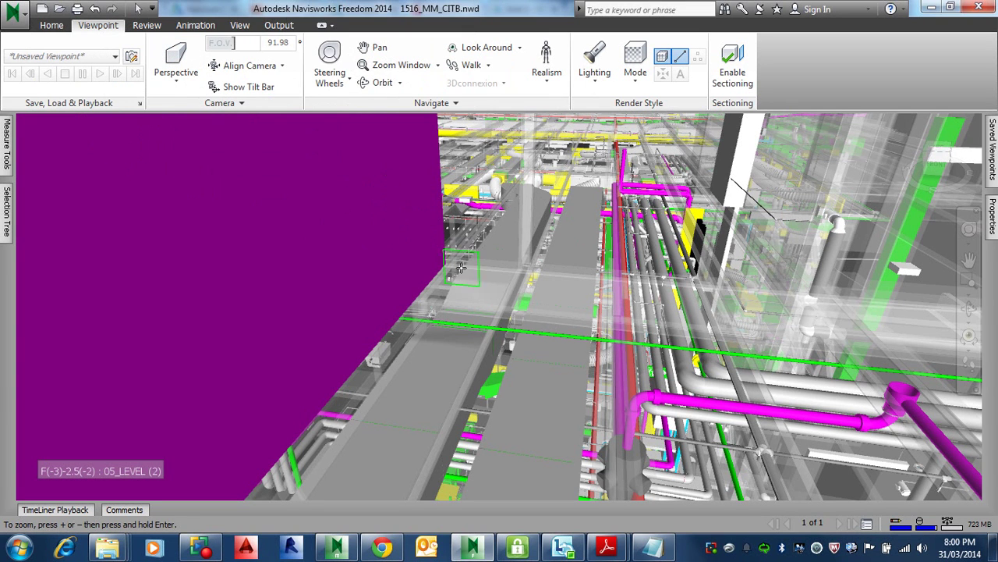
{"action": "left_click", "coordinate": [546, 243]}
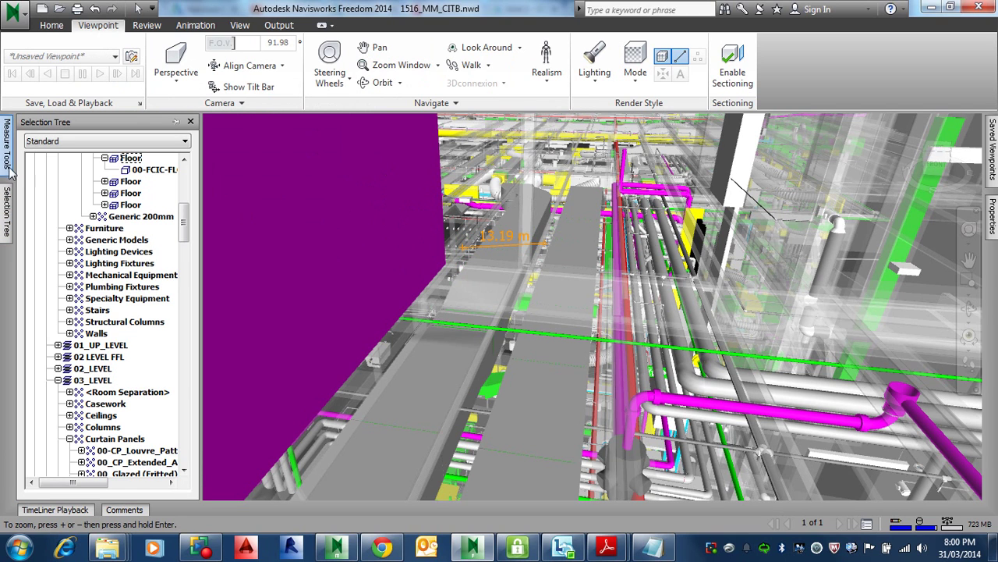
Convert the new distance measurement to a redline and rename its saved viewpoint as Pipes
{"action": "mouse_move", "coordinate": [8, 140]}
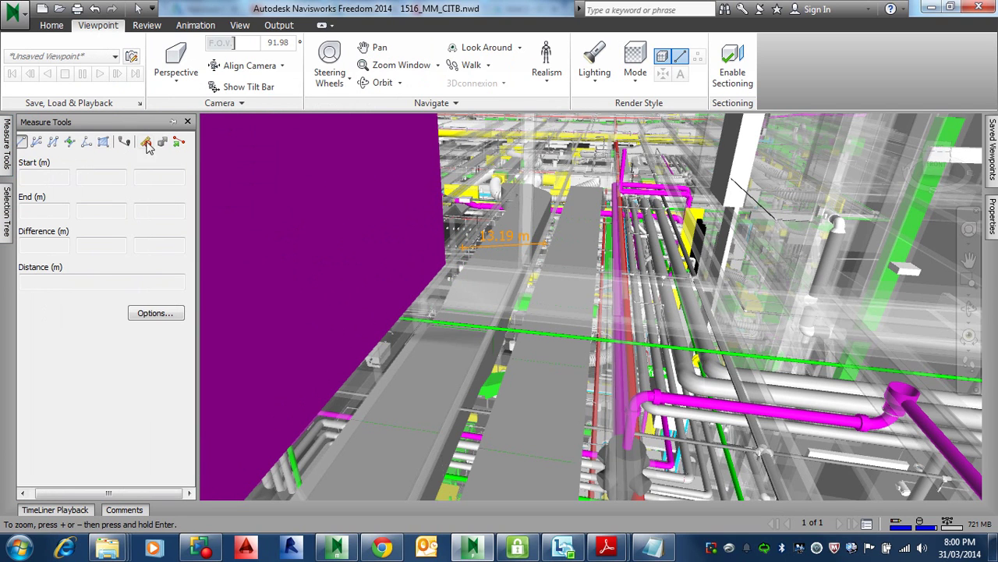
{"action": "left_click", "coordinate": [178, 141]}
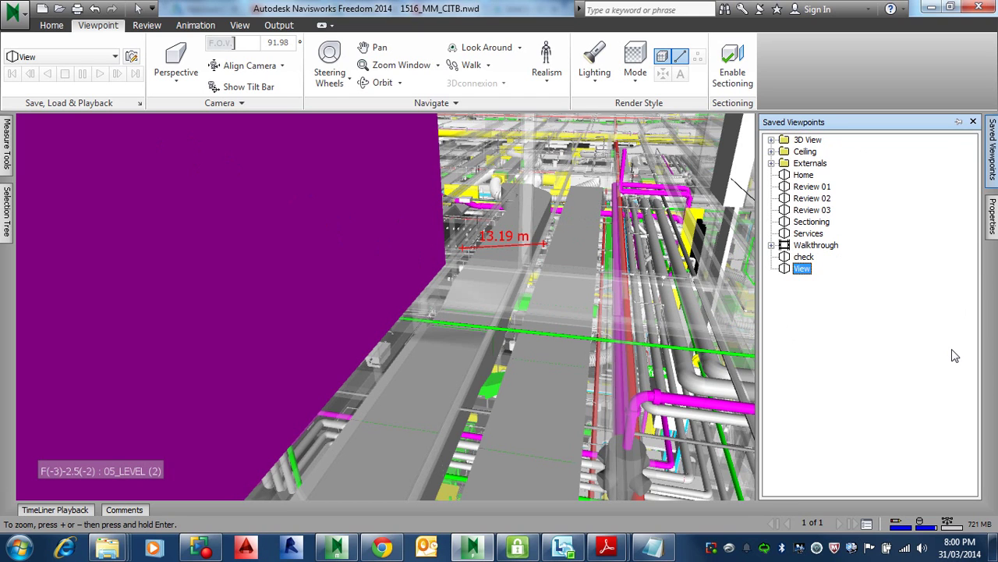
{"action": "key", "text": "F2"}
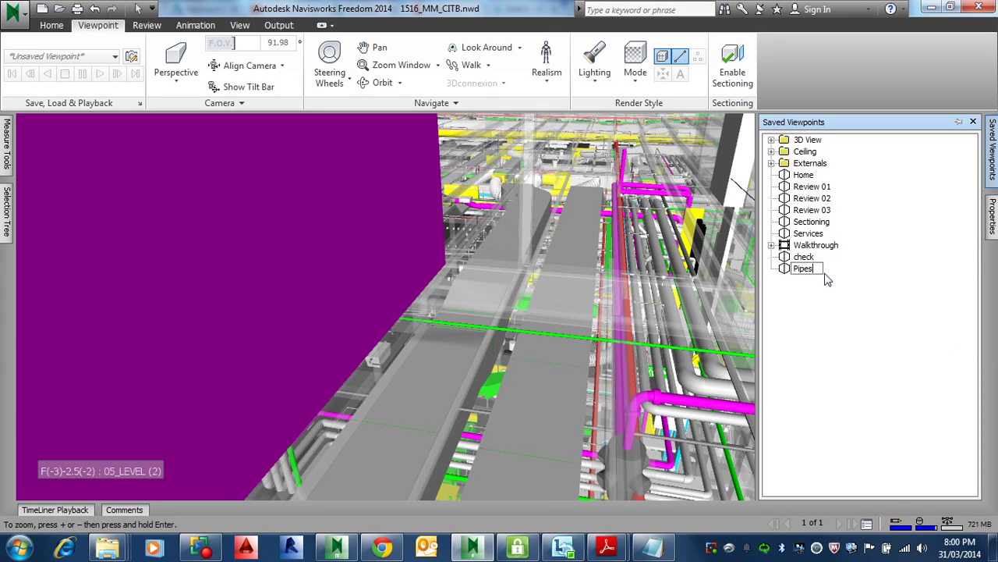
{"action": "left_click", "coordinate": [850, 318]}
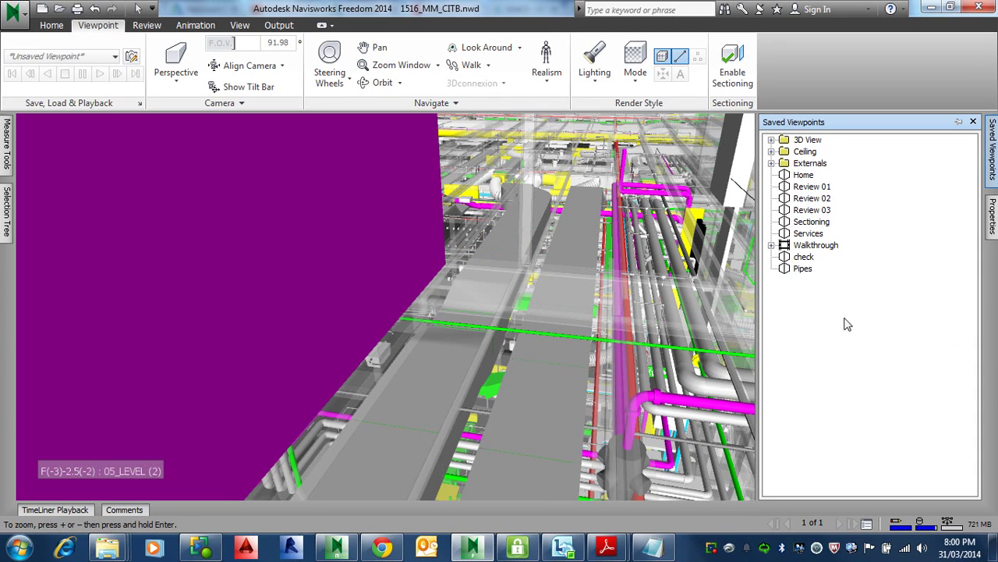
{"action": "left_click", "coordinate": [15, 14]}
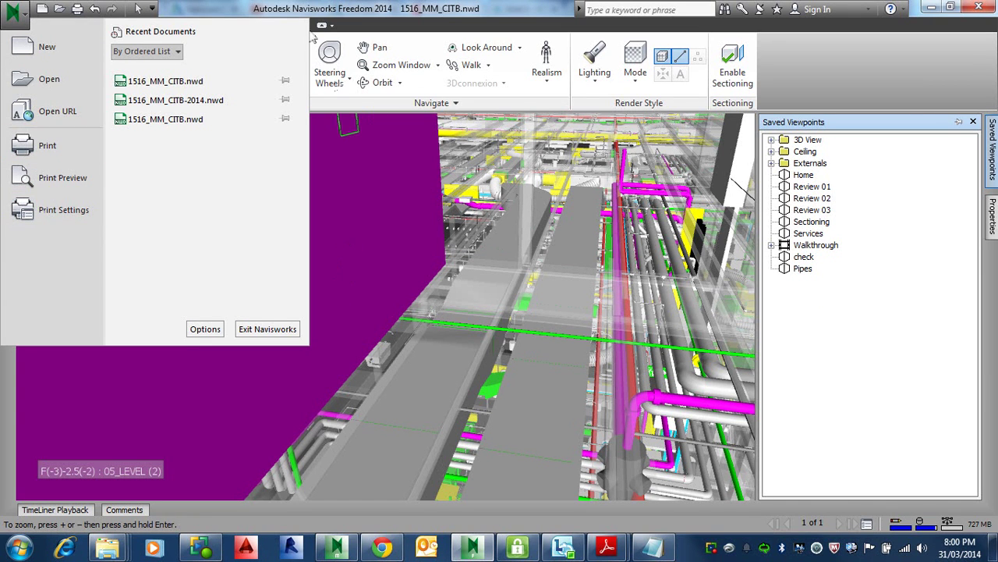
{"action": "left_click", "coordinate": [296, 7]}
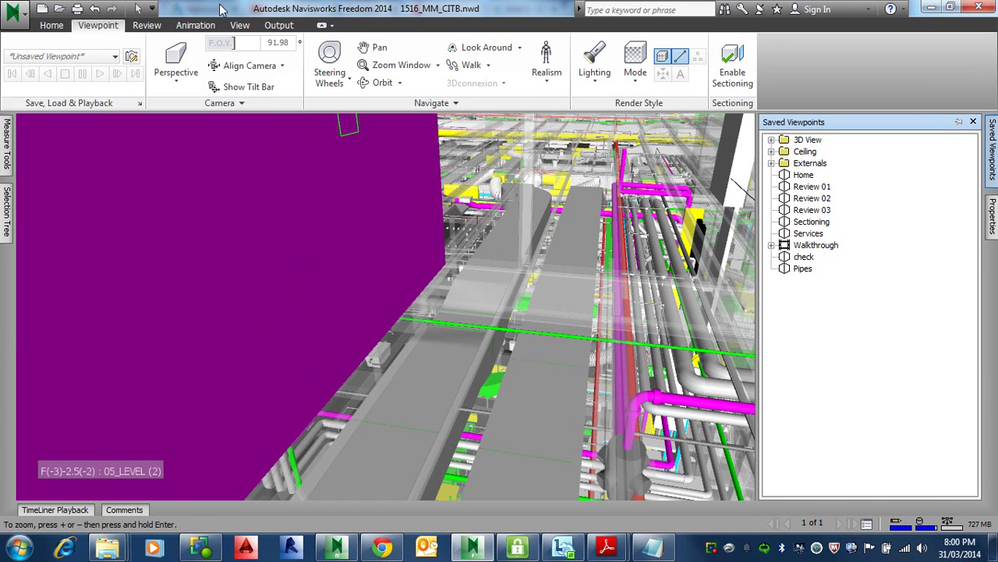
{"action": "left_click", "coordinate": [39, 26]}
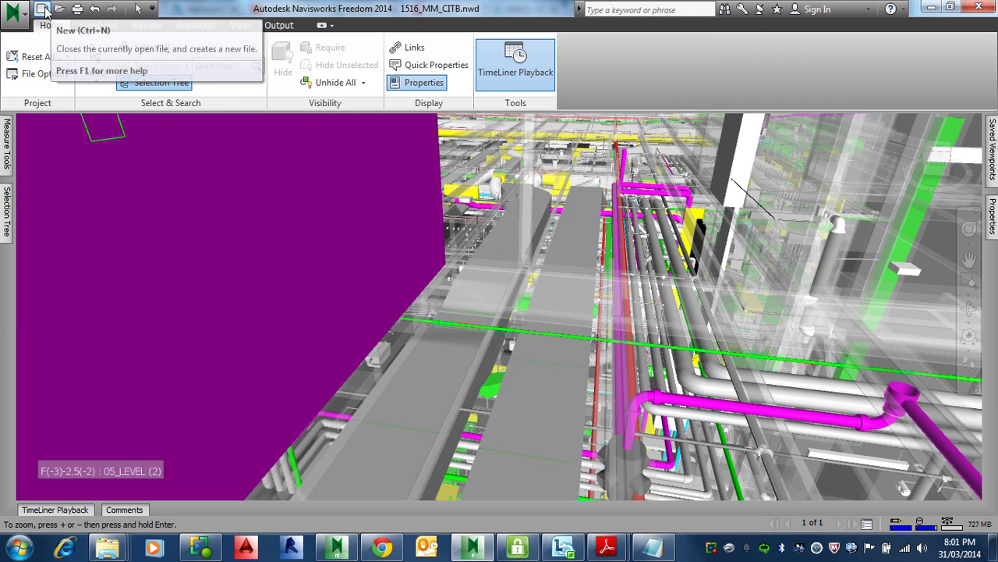
{"action": "left_click", "coordinate": [12, 15]}
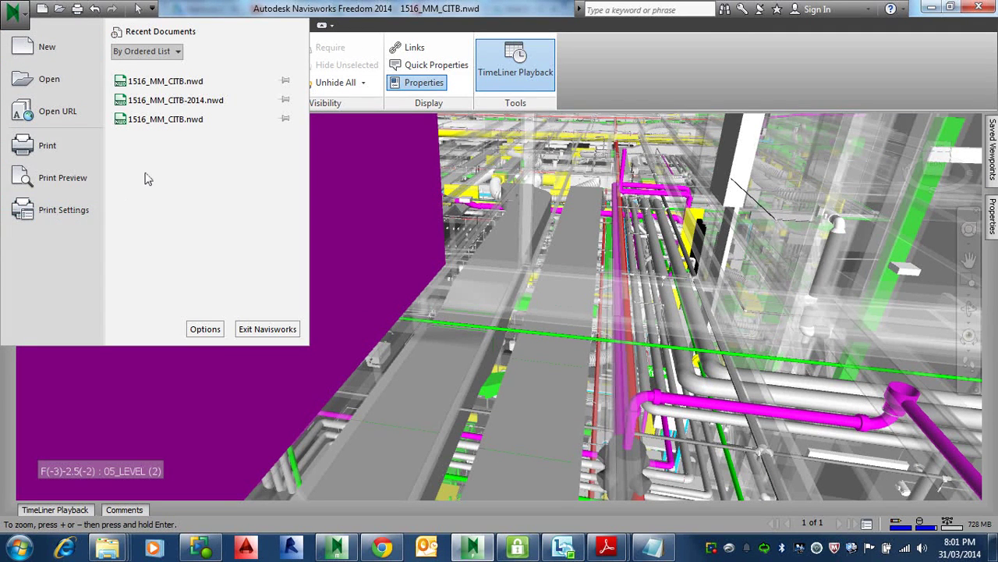
{"action": "left_click", "coordinate": [657, 49]}
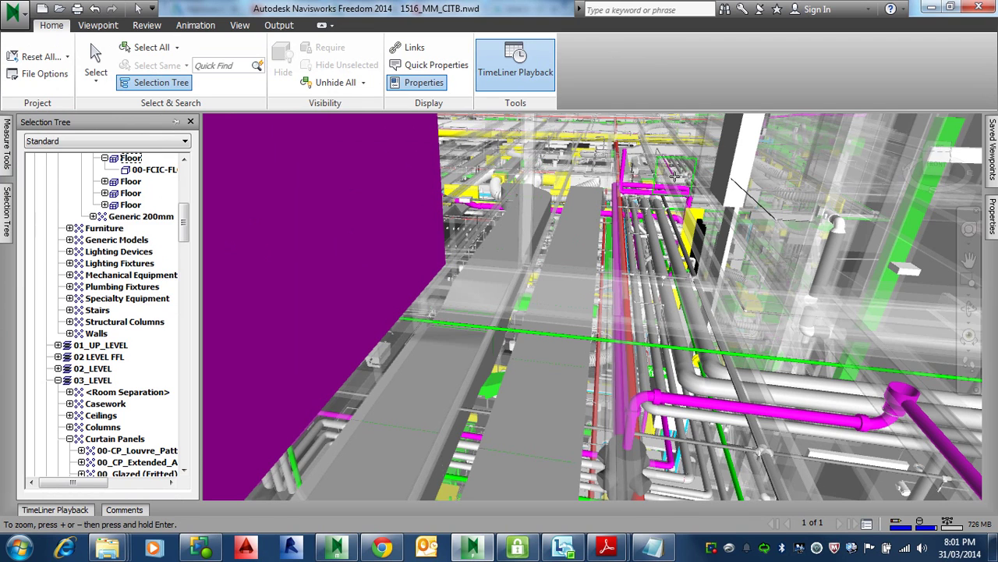
Open the check saved viewpoint and look through the commands available for it
{"action": "mouse_move", "coordinate": [991, 160]}
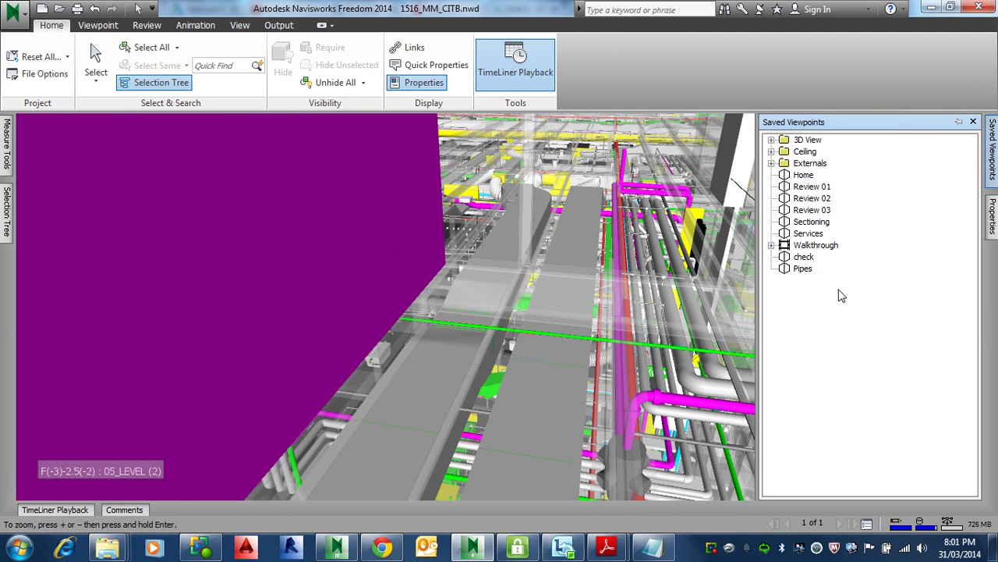
{"action": "left_click", "coordinate": [803, 257]}
{"action": "right_click", "coordinate": [804, 257]}
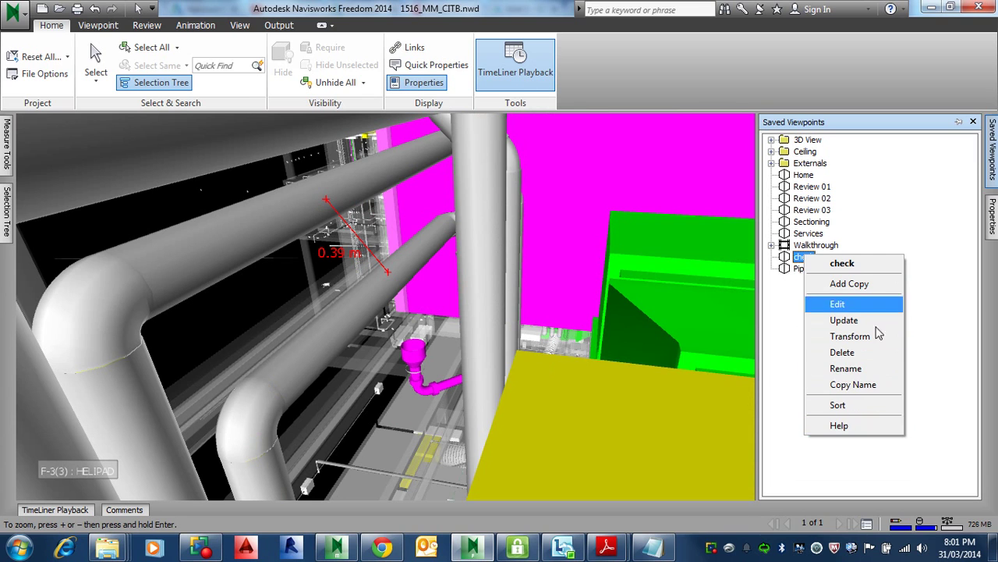
{"action": "left_click", "coordinate": [946, 238]}
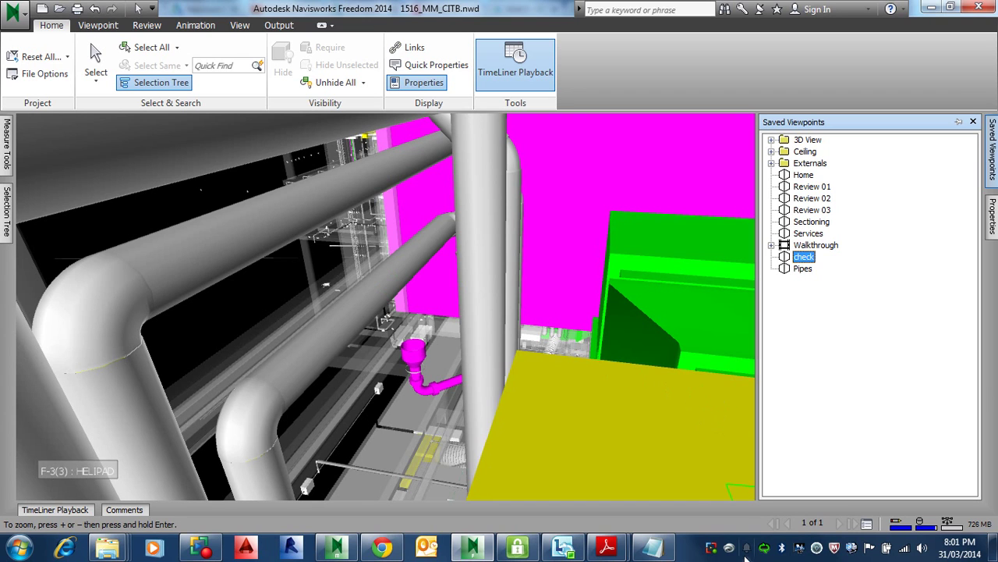
{"action": "left_click", "coordinate": [238, 26]}
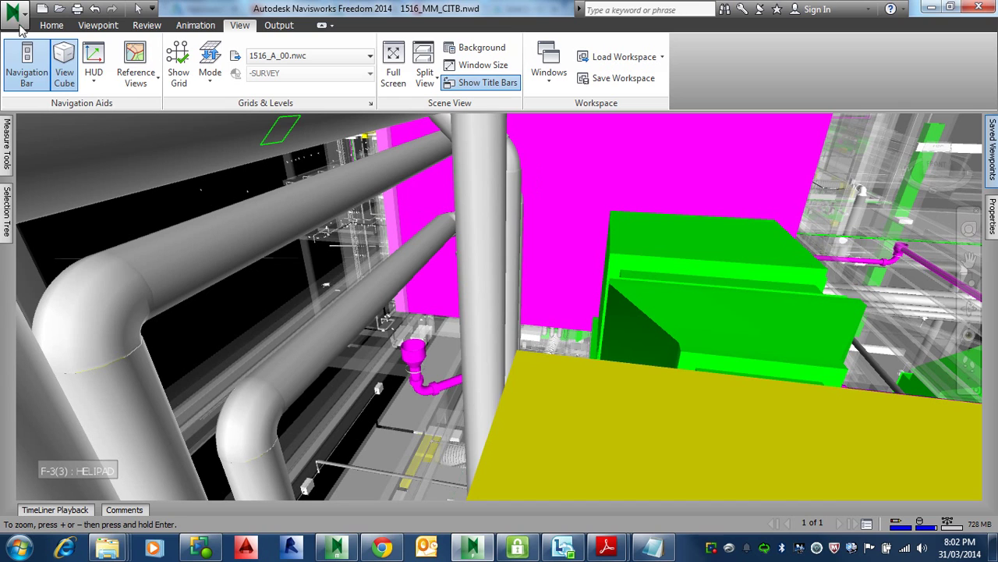
{"action": "left_click", "coordinate": [63, 78]}
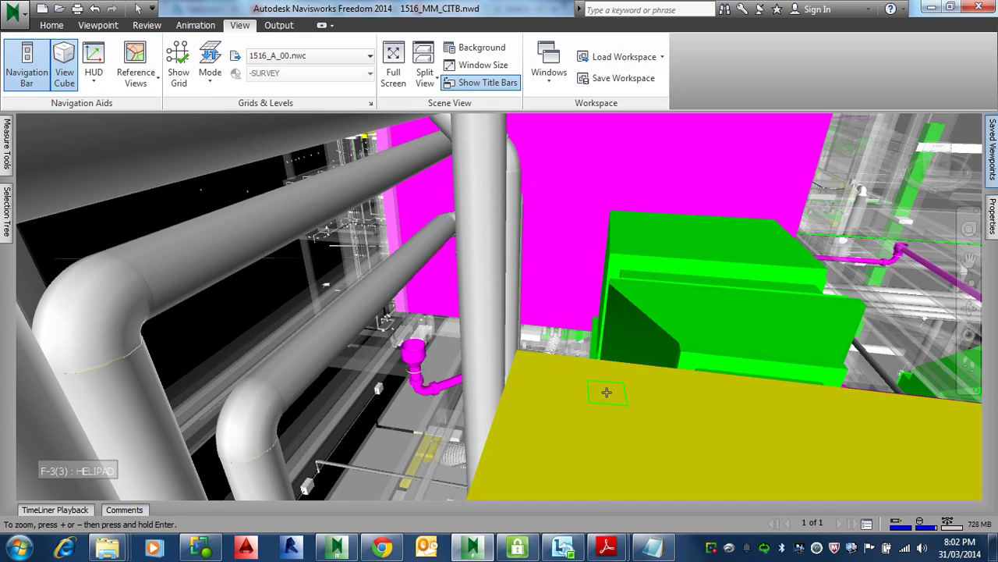
{"action": "right_click", "coordinate": [713, 546]}
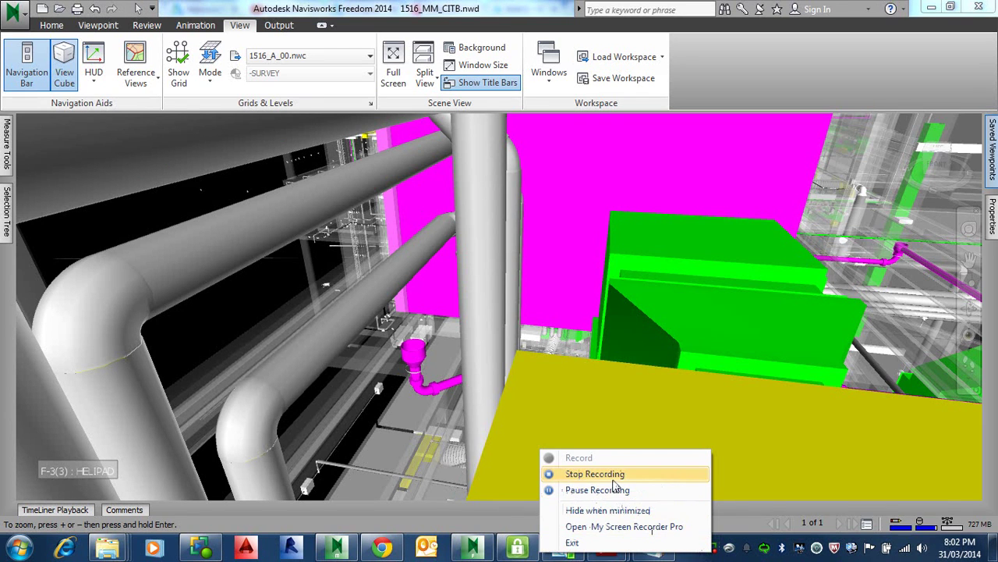